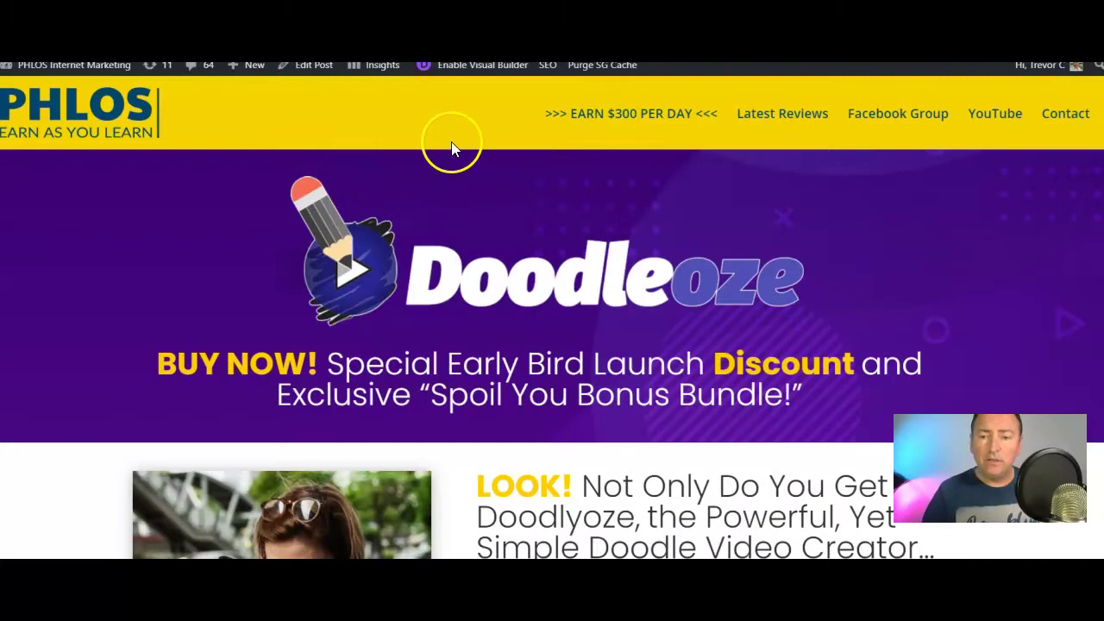
- Switch from the Doodleoze review tab to the Doodly website tab
key(ctrl+Tab)
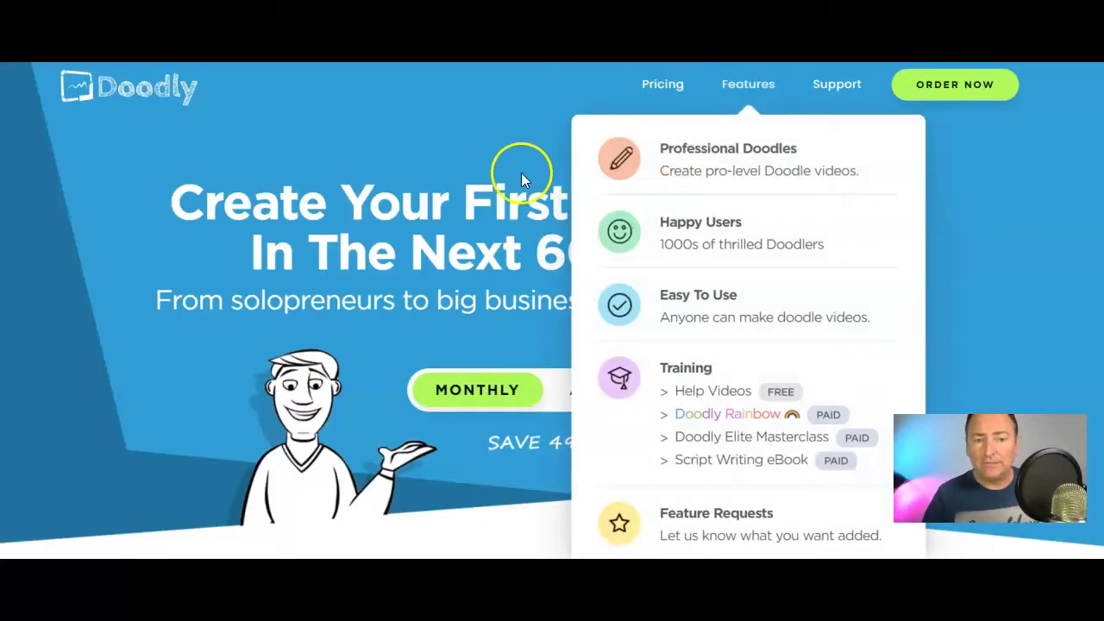
- Scroll down to Doodly's Standard and Enterprise pricing cards, then back up
scroll(990, 211, down, 6)
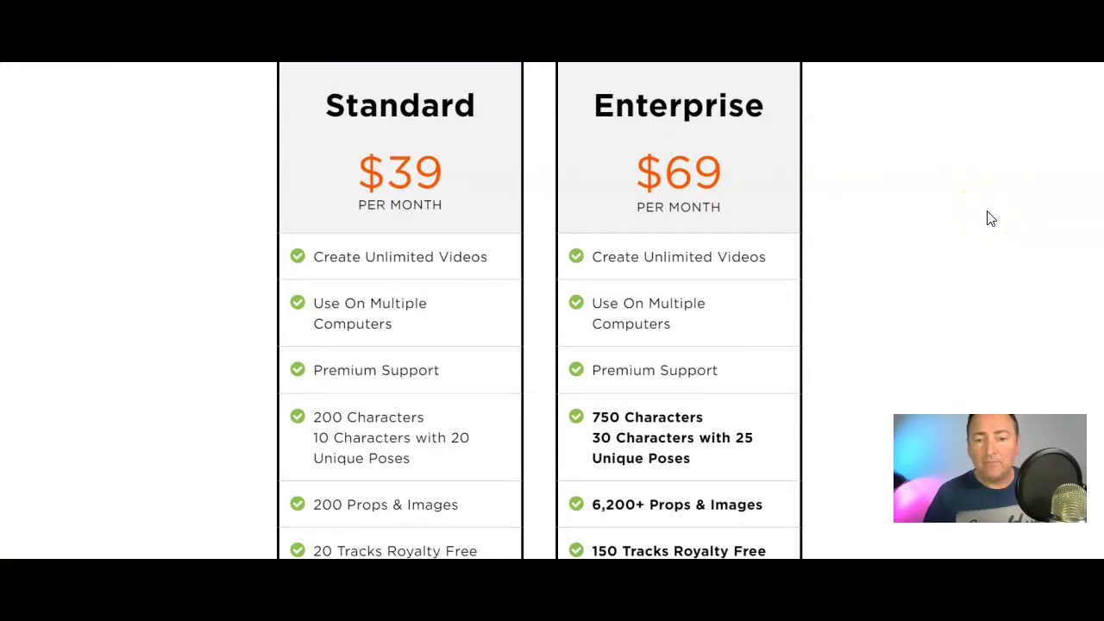
scroll(990, 218, up, 6)
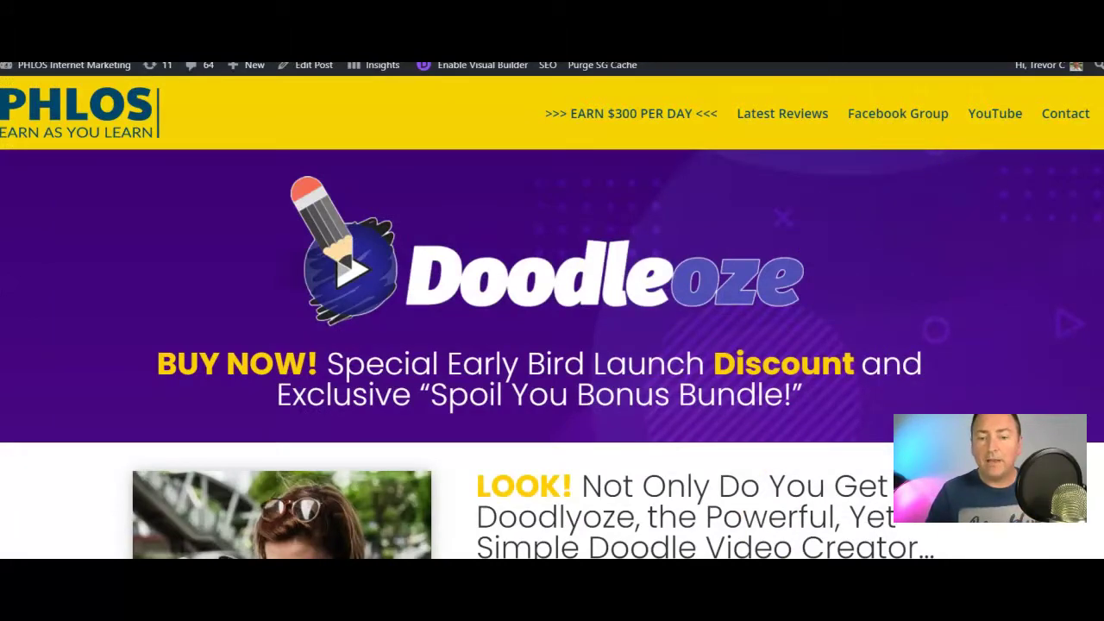
- Scroll to the sample doodle videos, then play and pause the first one
scroll(552, 336, down, 20)
scroll(552, 336, up, 10)
scroll(552, 336, down, 8)
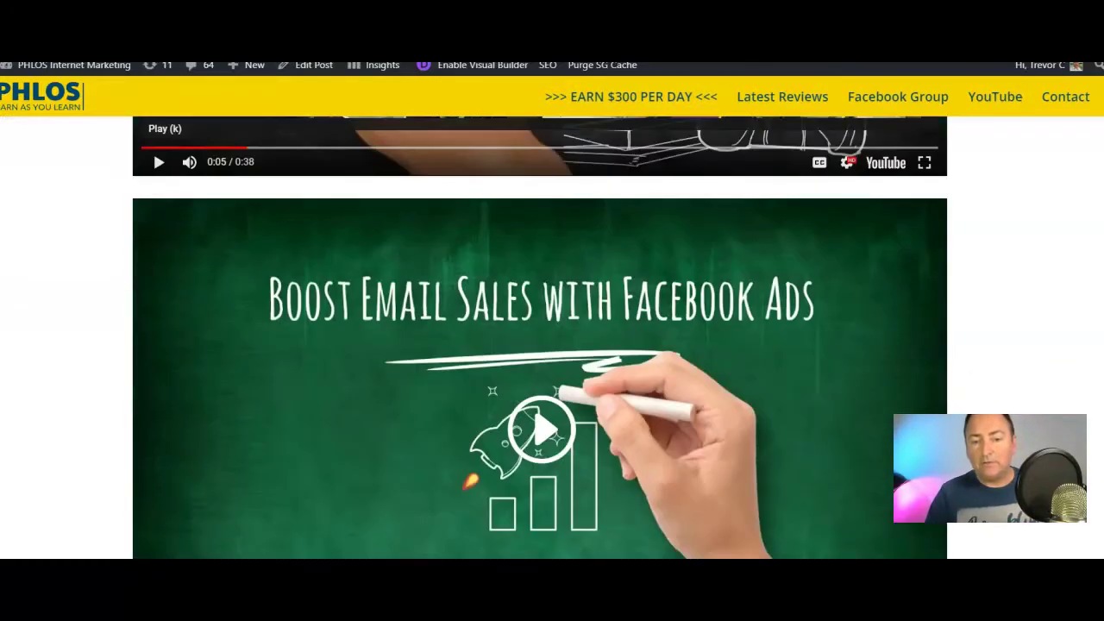
scroll(552, 337, down, 3)
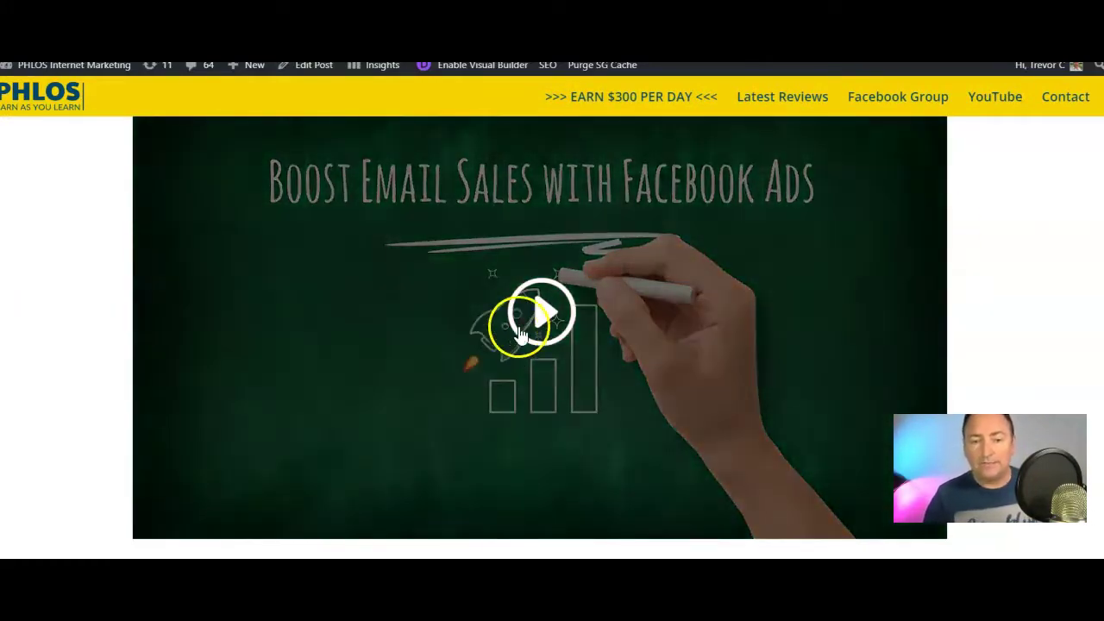
click(518, 334)
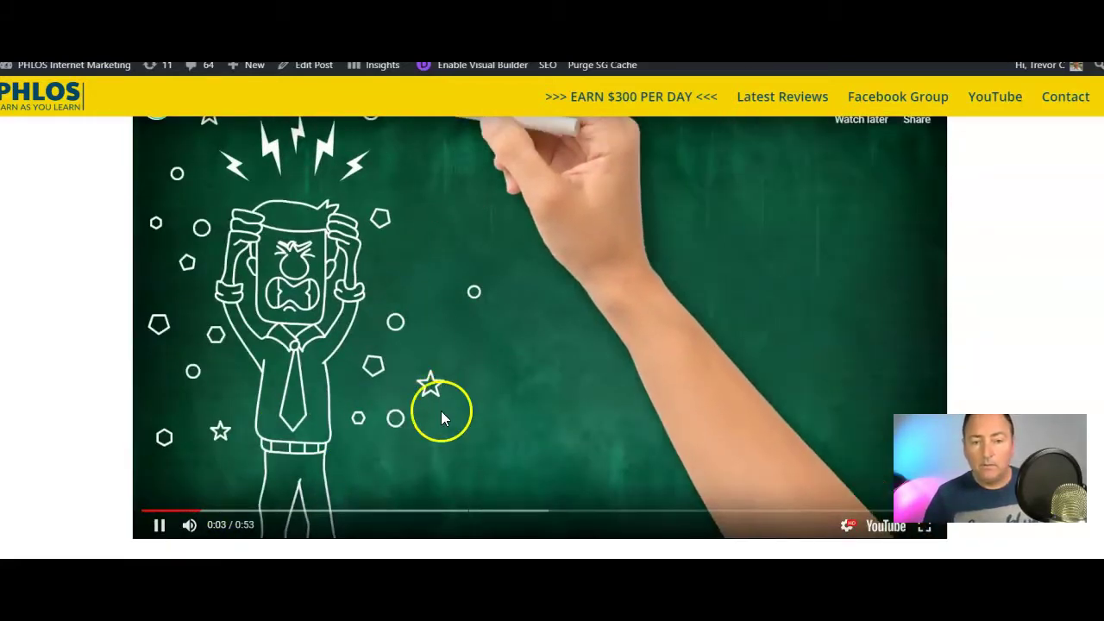
click(162, 526)
- Play Doodleoze sample video 2 briefly, then pause it
scroll(540, 337, down, 3)
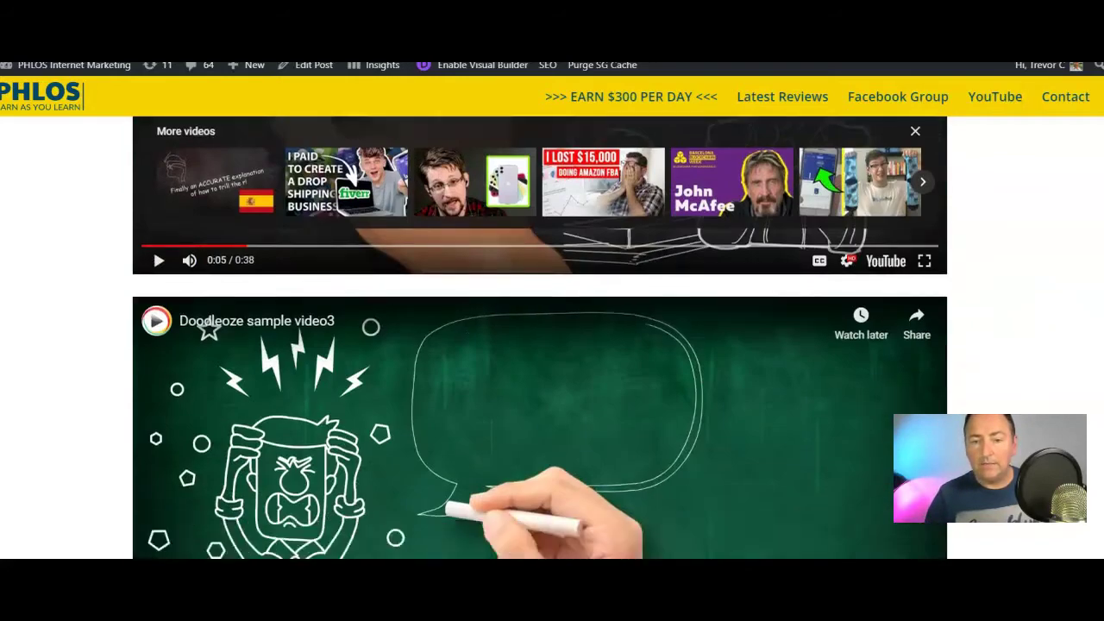
scroll(545, 265, up, 4)
click(533, 269)
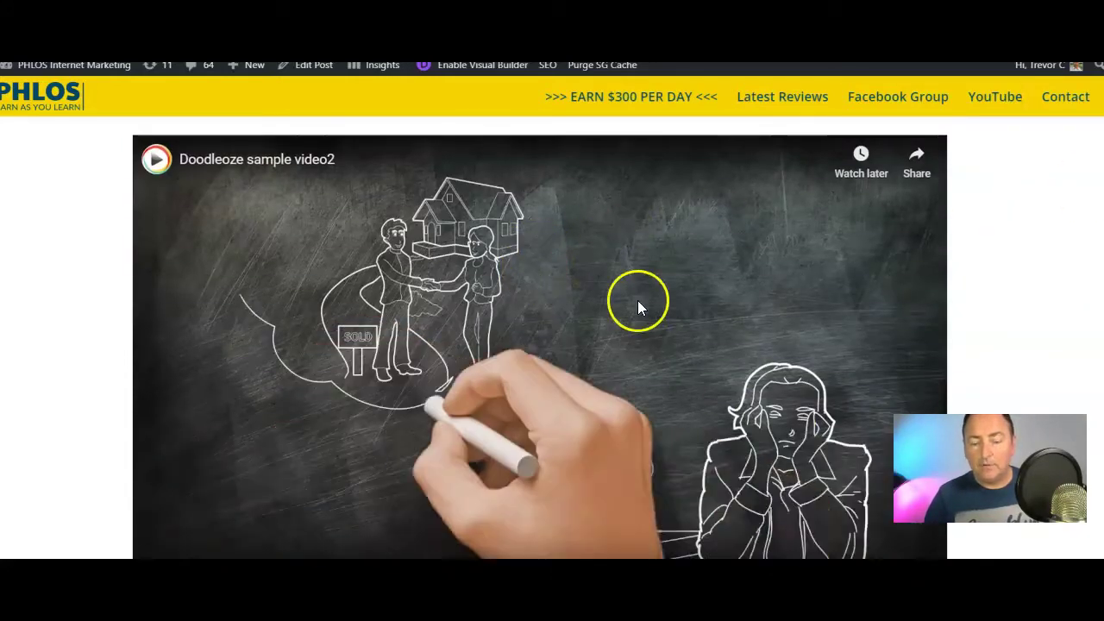
click(600, 362)
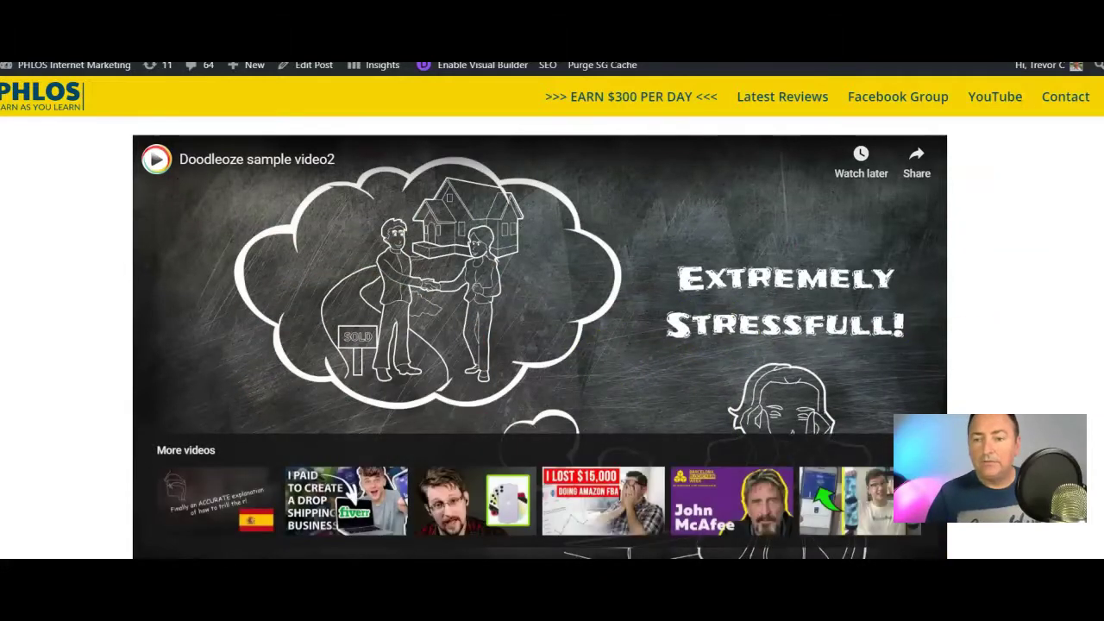
- Play Doodleoze sample video 1 briefly, then pause it
scroll(789, 234, up, 5)
click(761, 238)
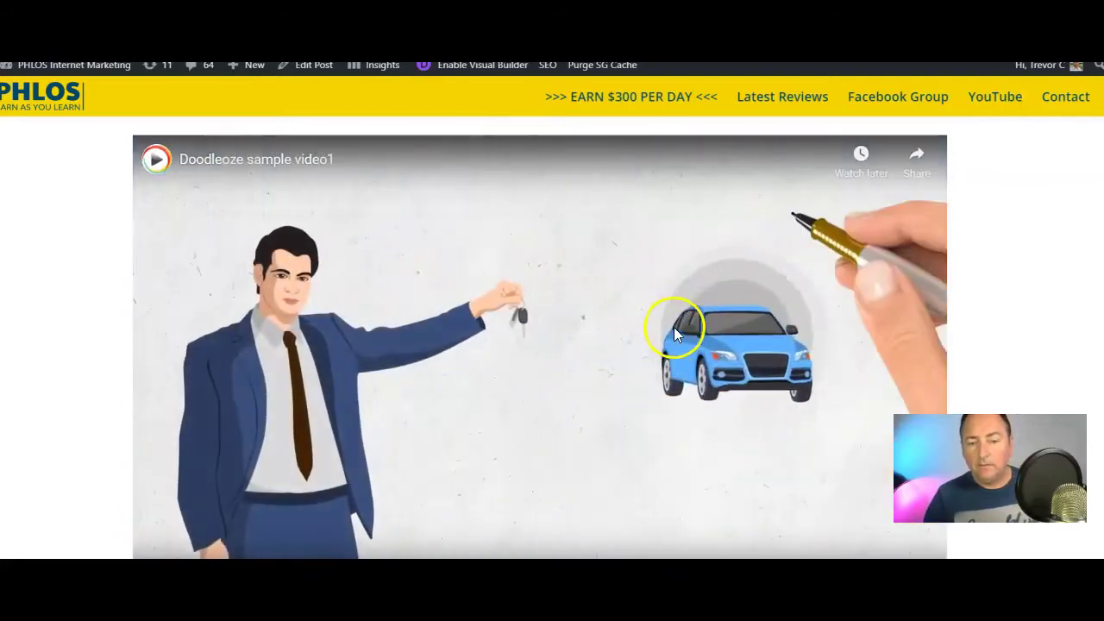
click(672, 335)
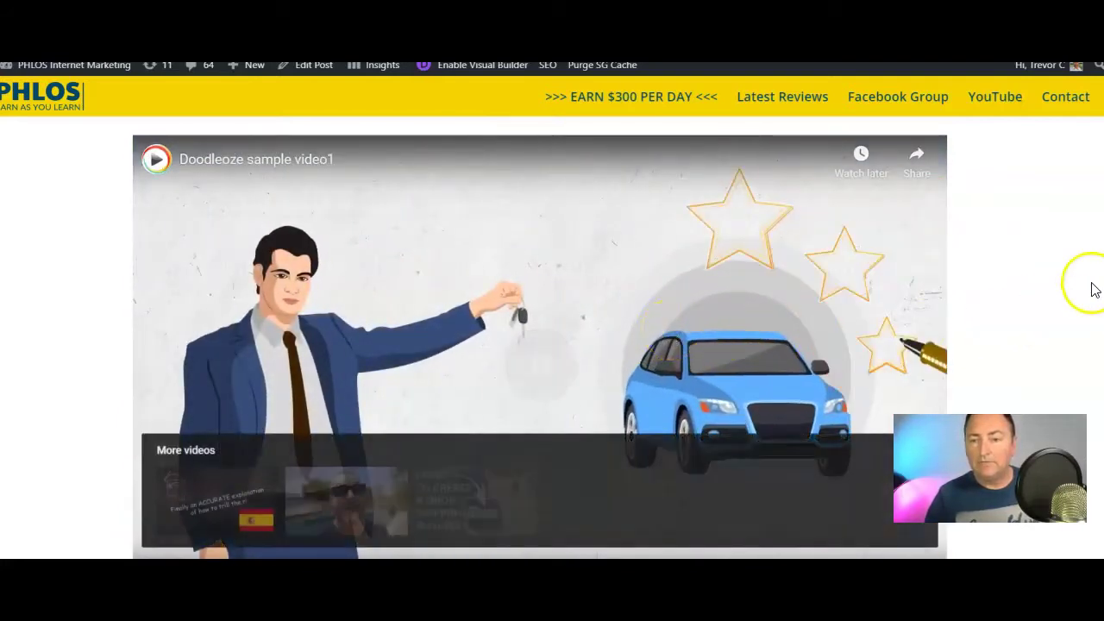
scroll(540, 345, down, 15)
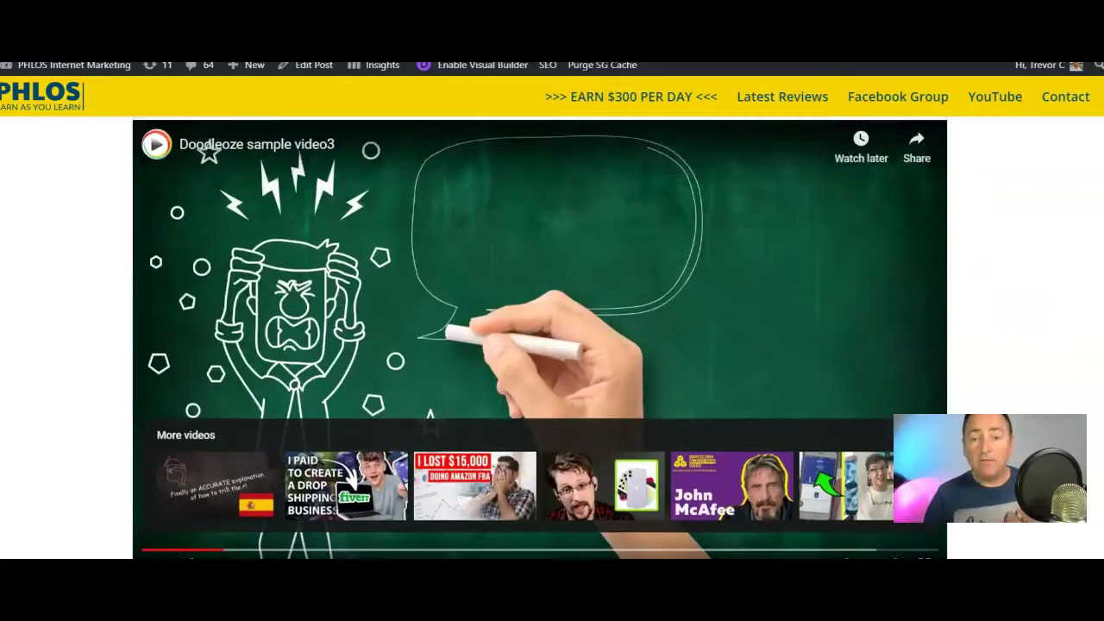
- Scroll past the training videos and Bonuses #1–#6 to Bonus #7, Audio Recording And Editing Software
scroll(540, 345, down, 10)
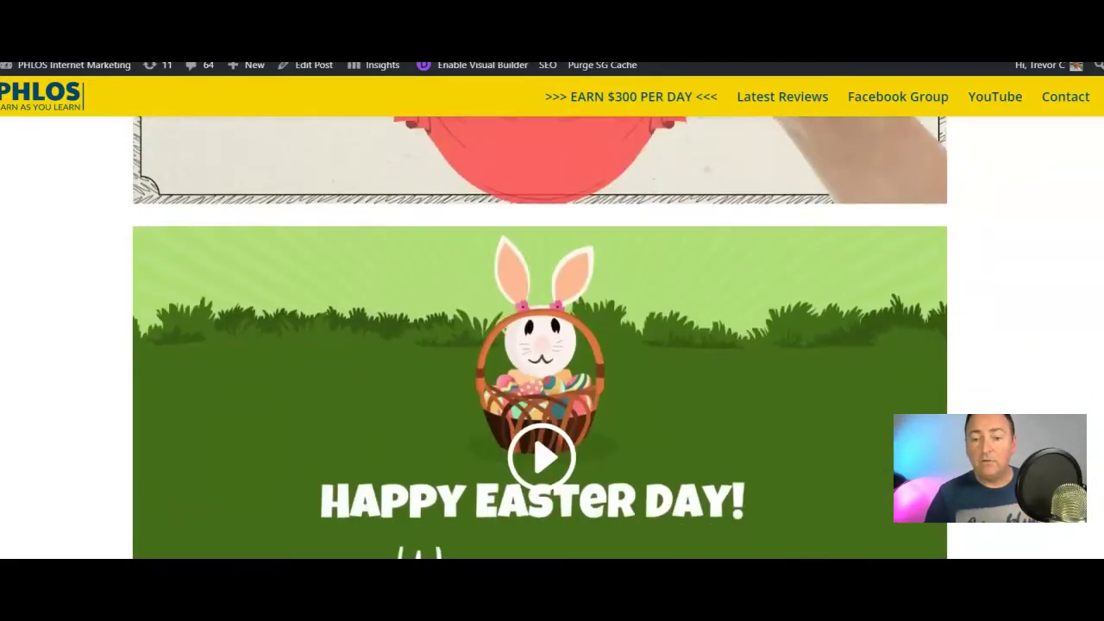
scroll(540, 345, down, 10)
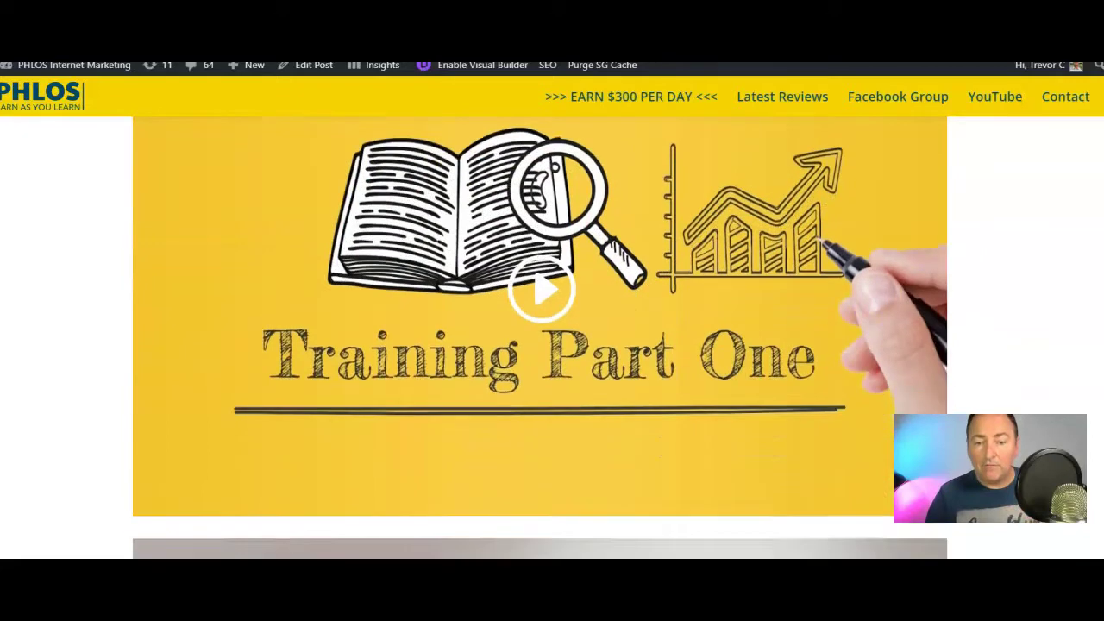
scroll(540, 345, down, 10)
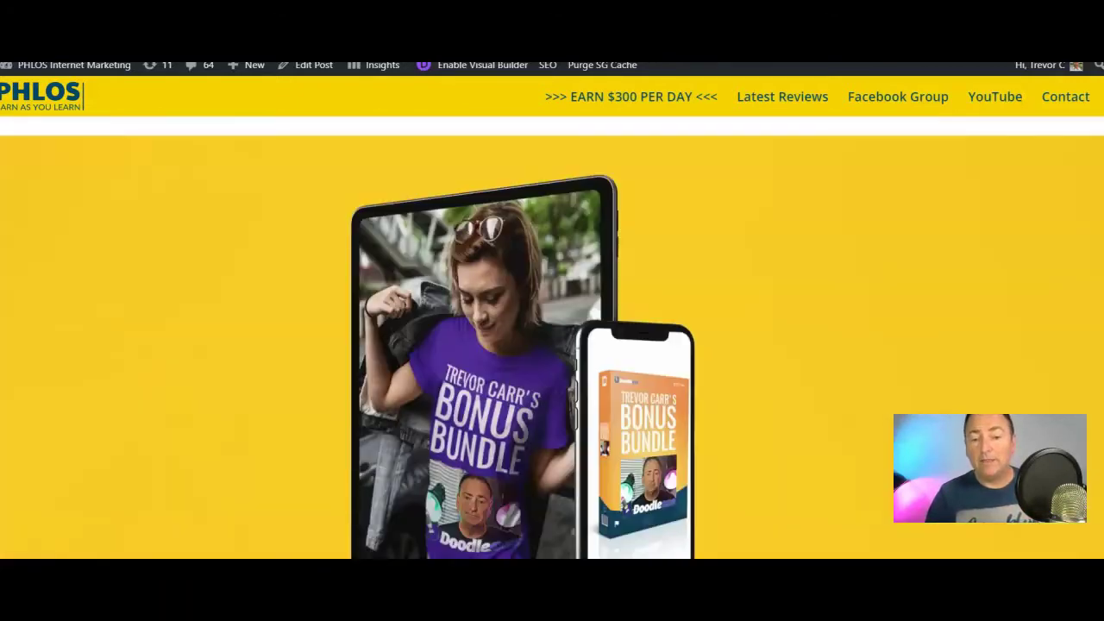
scroll(540, 345, down, 8)
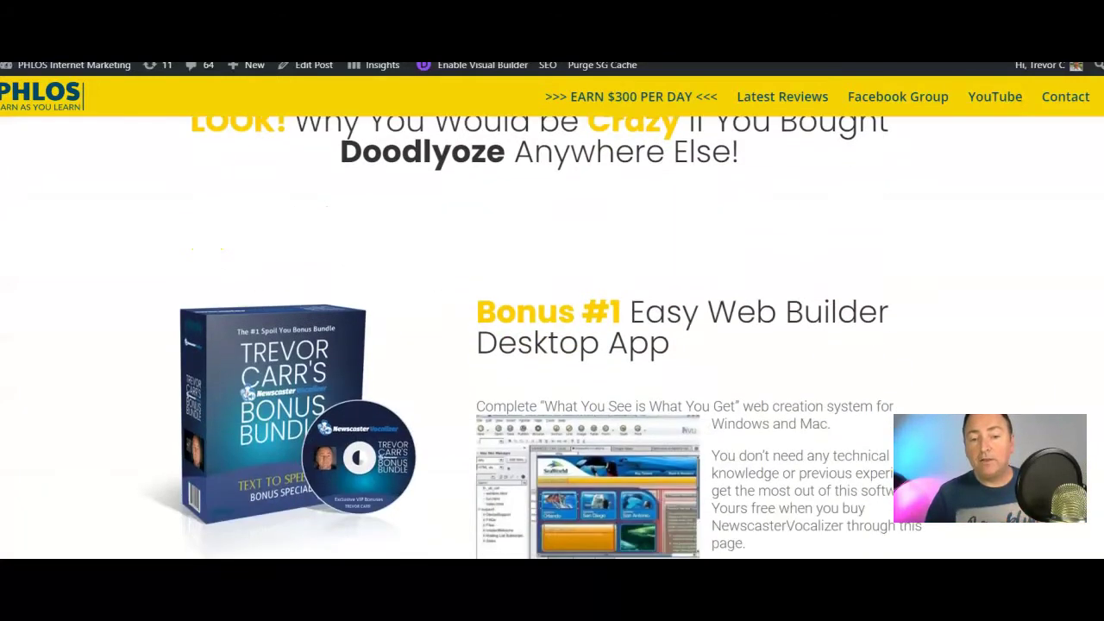
scroll(552, 345, down, 2)
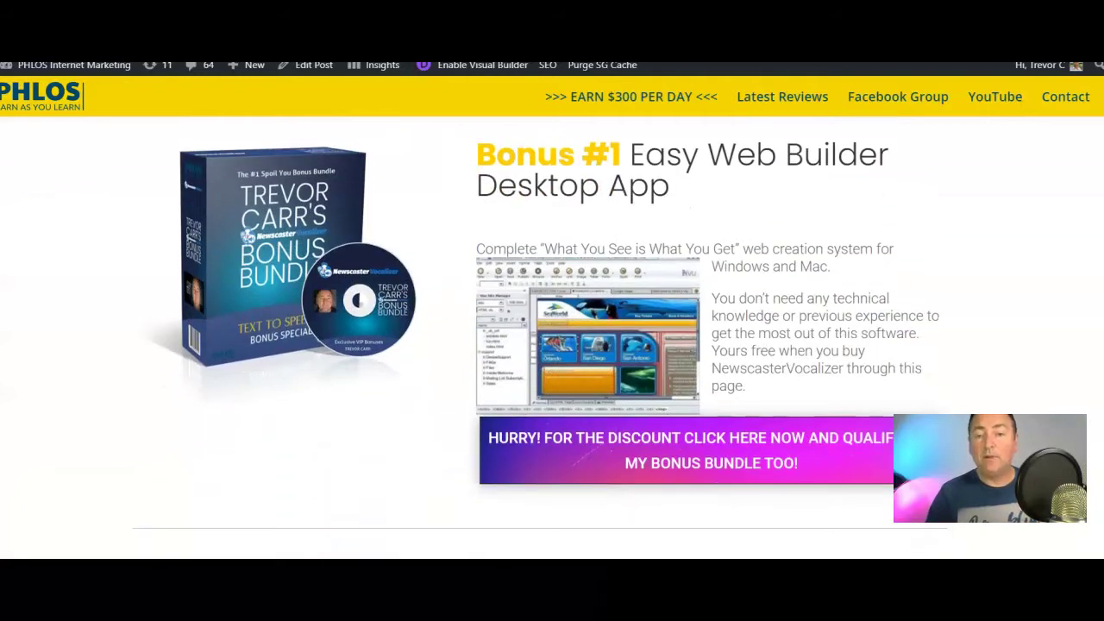
scroll(552, 345, down, 10)
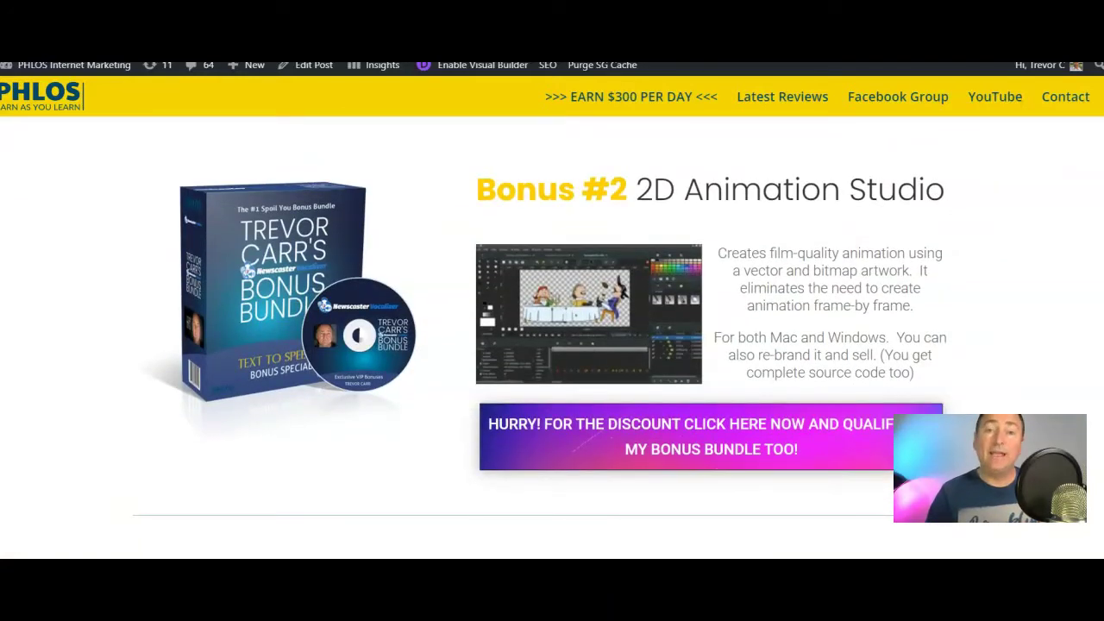
scroll(552, 345, down, 8)
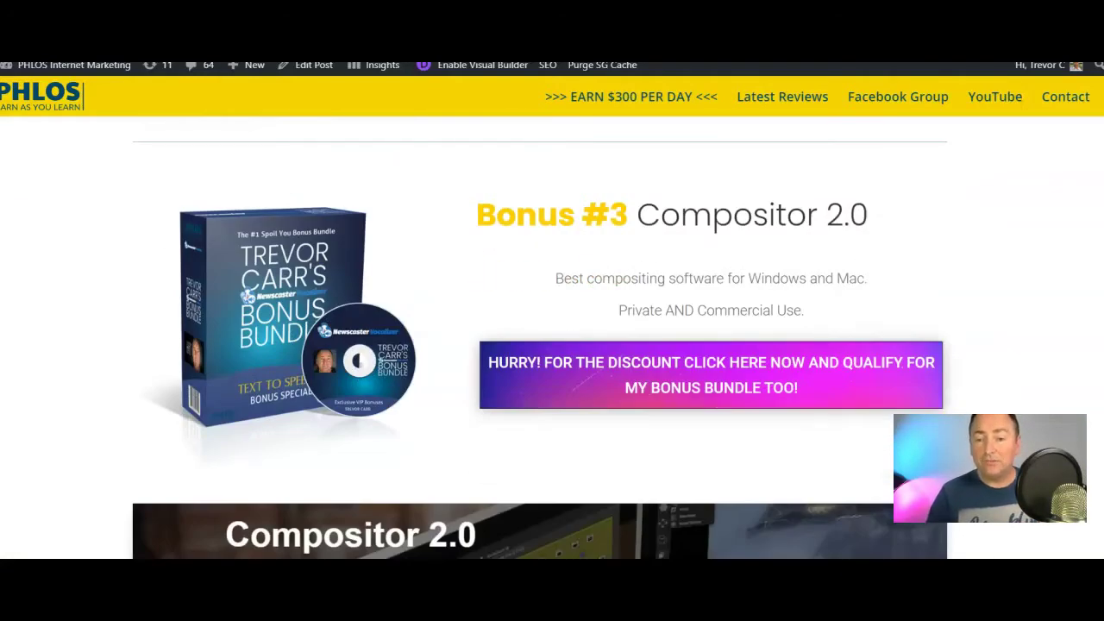
scroll(552, 345, down, 20)
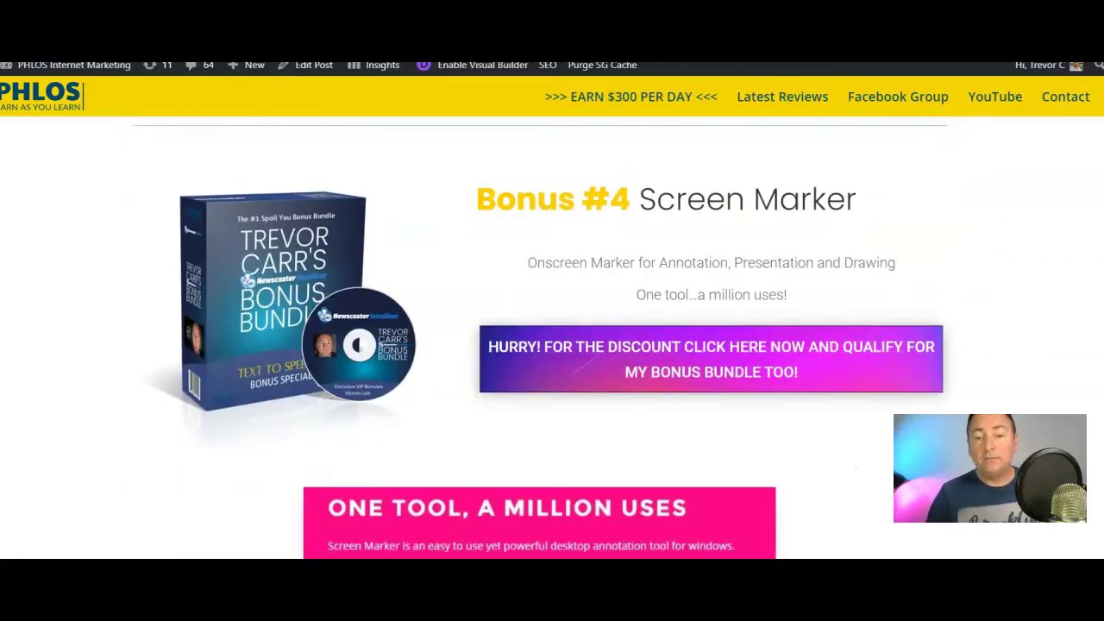
scroll(552, 345, down, 20)
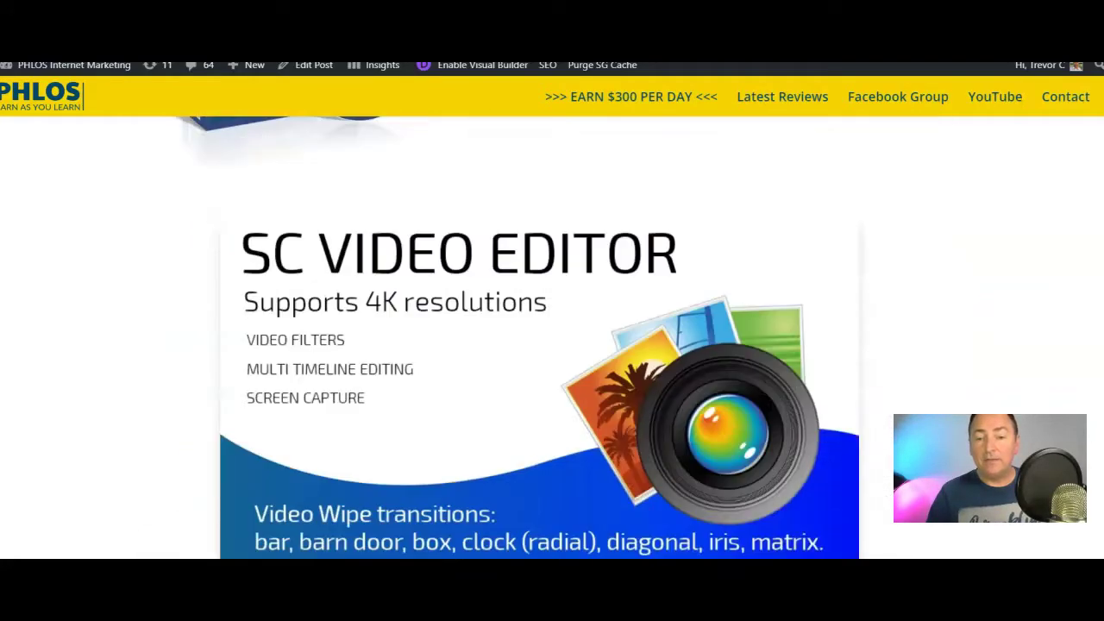
scroll(552, 345, down, 20)
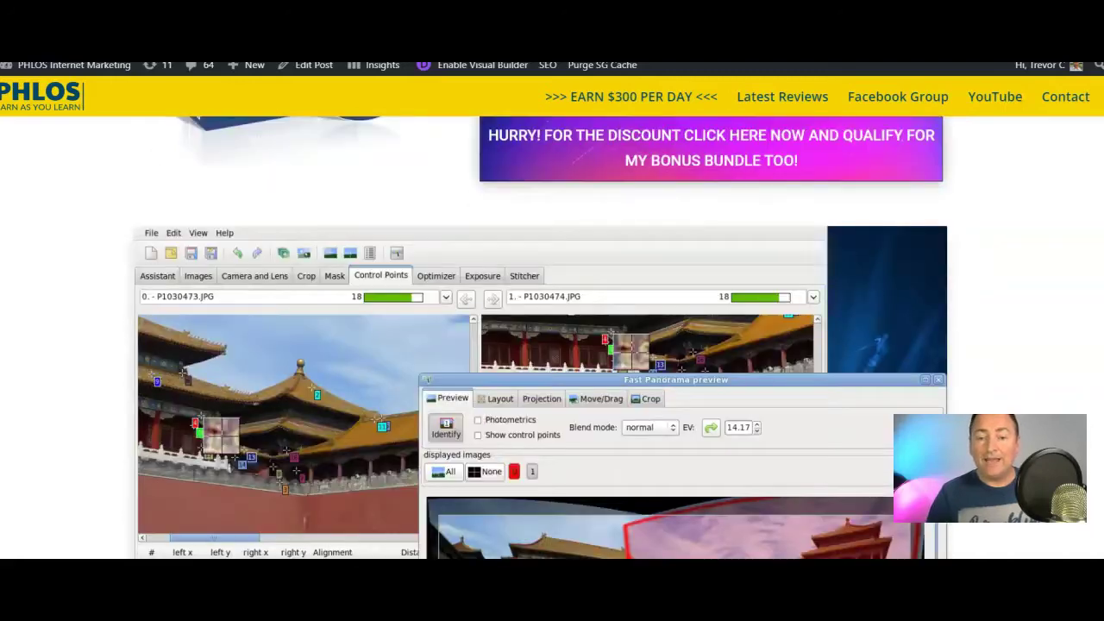
scroll(552, 345, up, 8)
scroll(552, 345, down, 20)
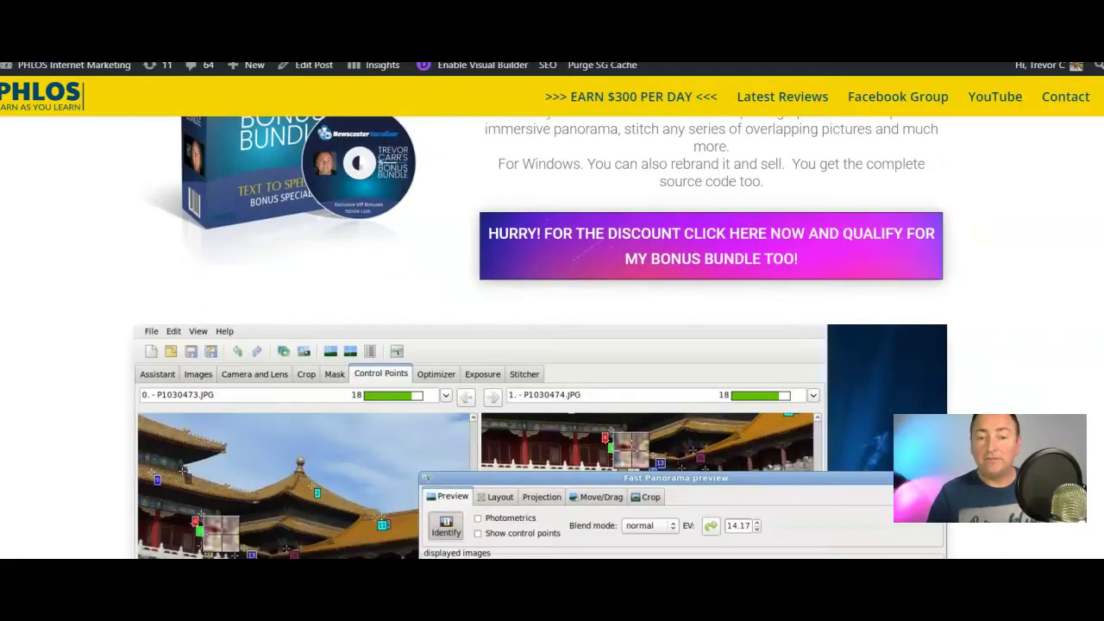
scroll(552, 345, down, 10)
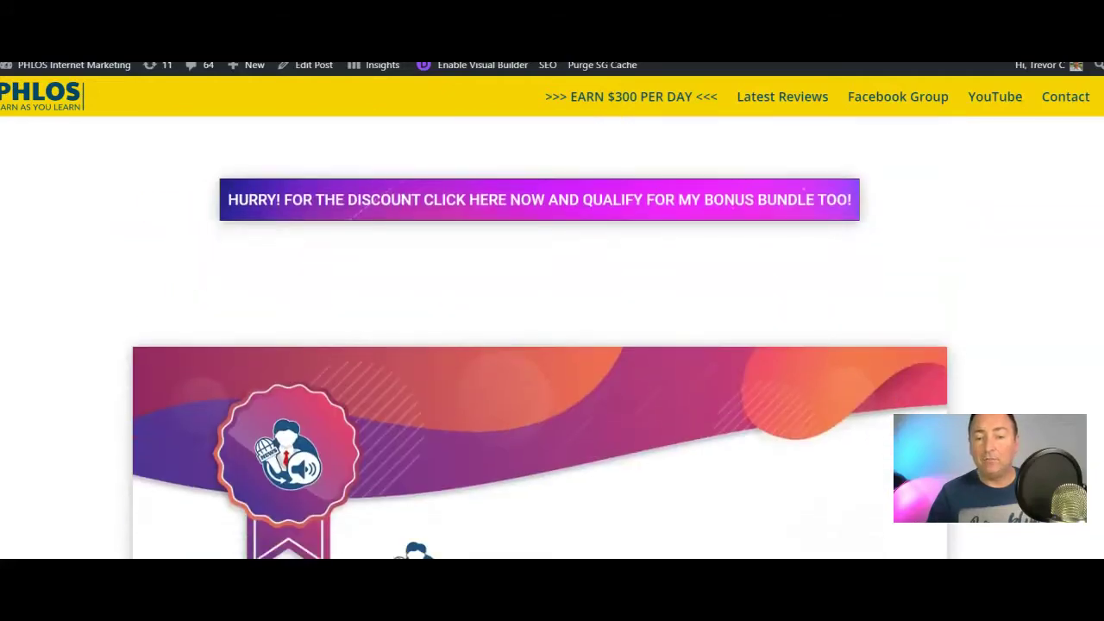
- Drag the page down to the Bonus Choice #7 Sketch Line Color Changer reseller licence banner
drag(1099, 431, 992, 196)
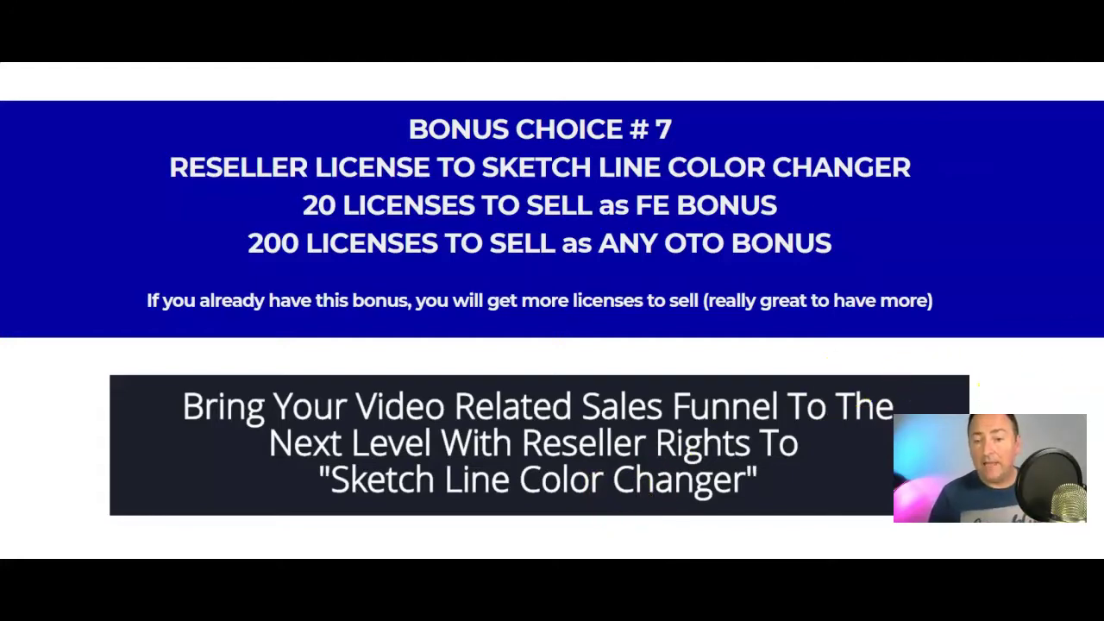
- Scroll to the reseller portal description and the BEFORE/AFTER line colour screenshots
scroll(552, 310, down, 15)
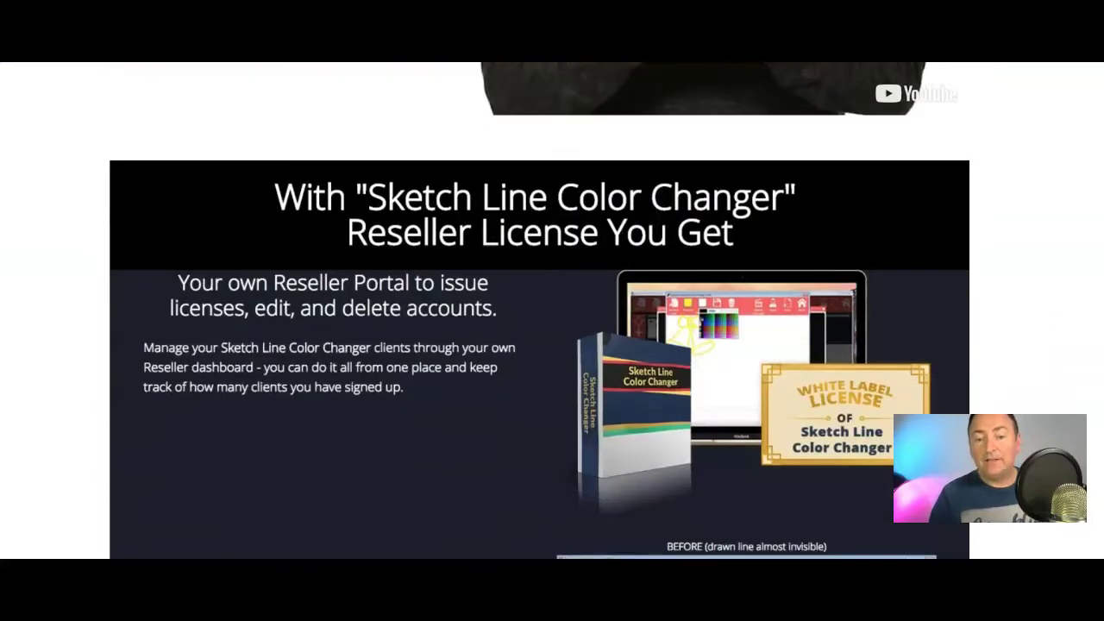
scroll(552, 311, down, 1)
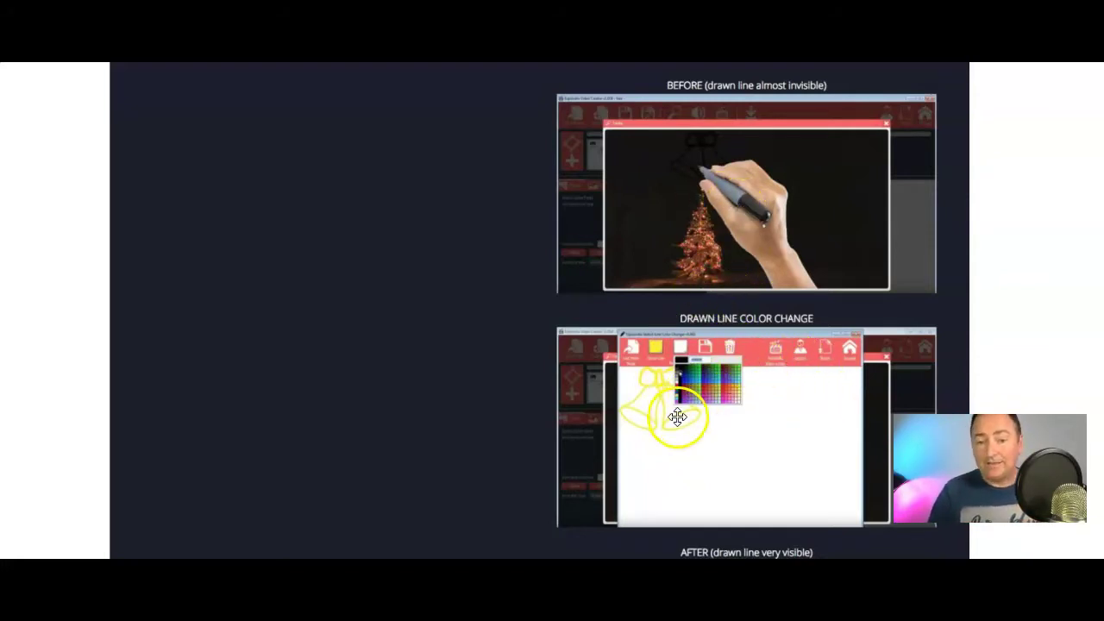
scroll(678, 419, down, 3)
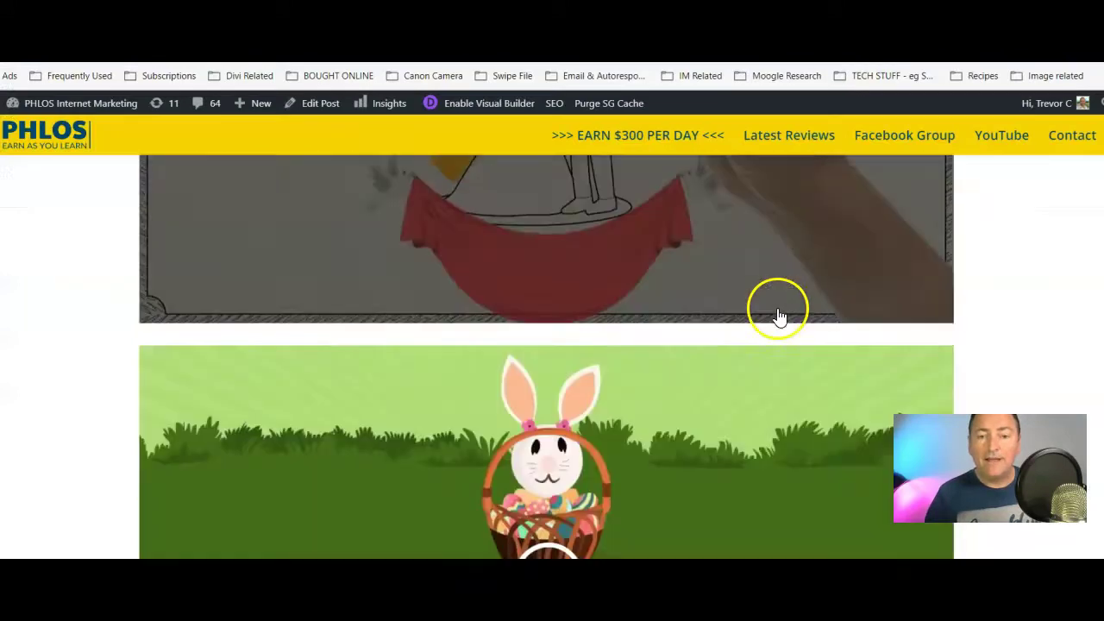
- Scroll through the Training Part One and How does it work videos, then back to the Doodleoze Club header
scroll(777, 314, down, 10)
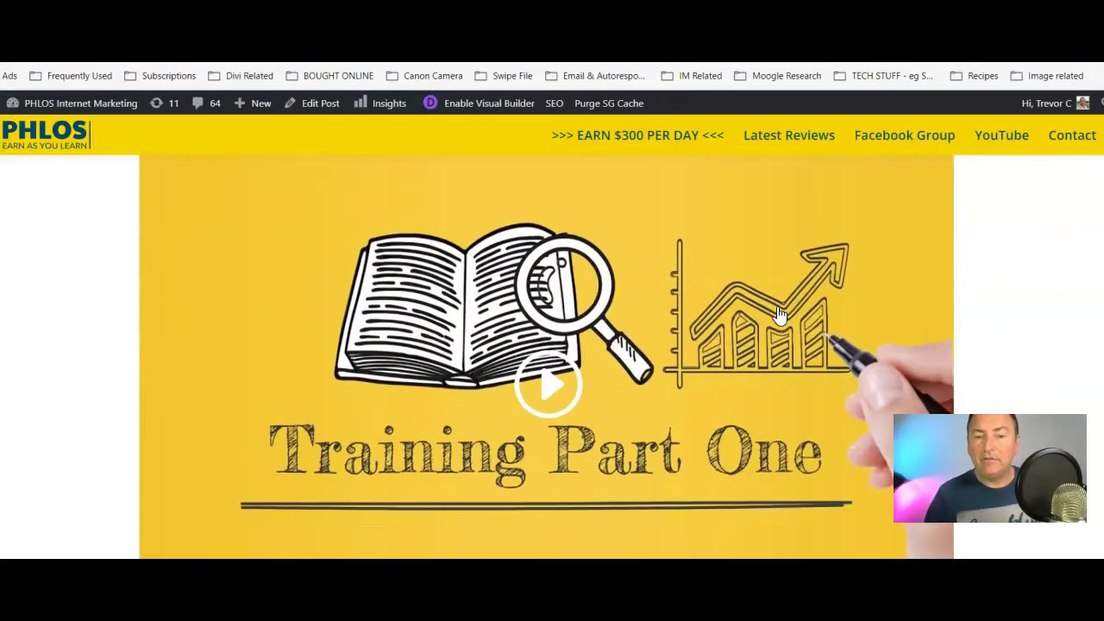
scroll(779, 315, down, 10)
scroll(779, 316, up, 3)
scroll(778, 311, down, 5)
scroll(777, 307, up, 4)
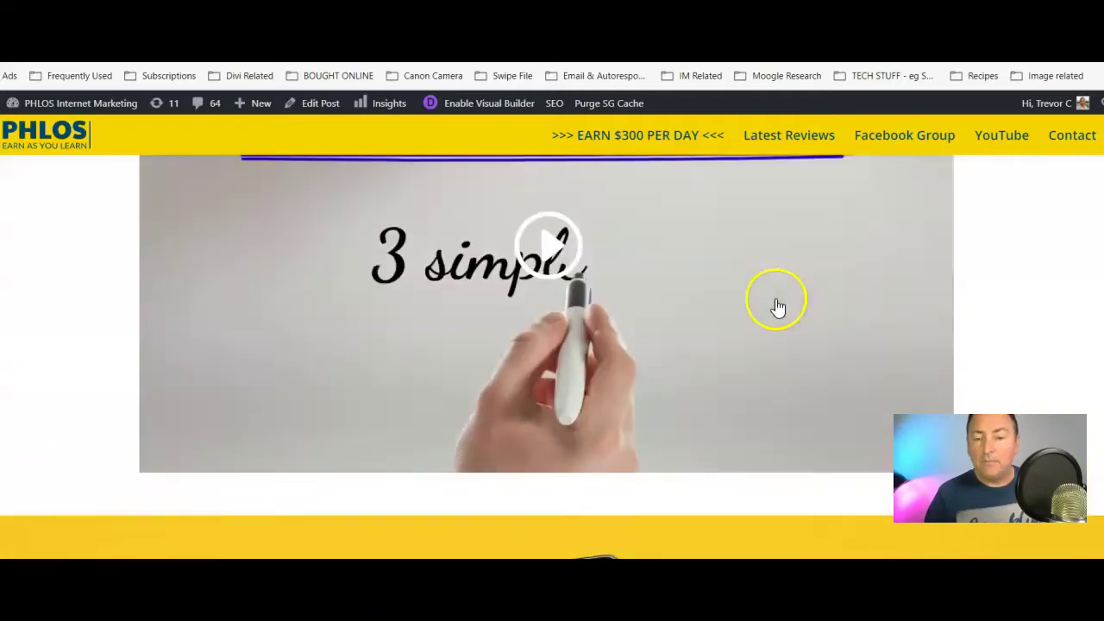
scroll(777, 307, up, 15)
scroll(776, 307, up, 20)
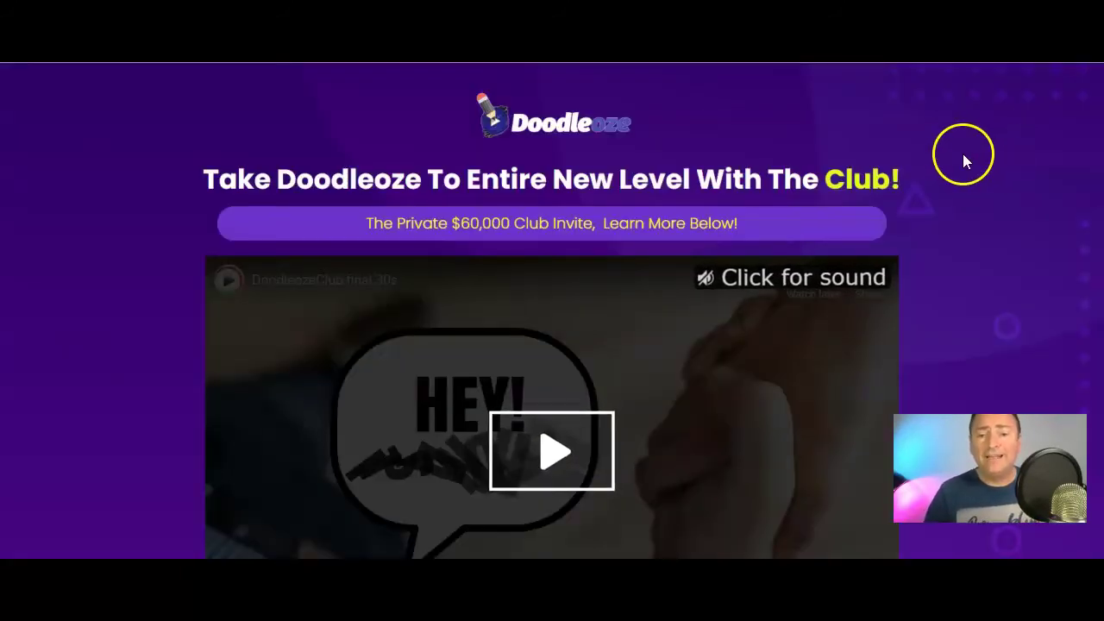
scroll(964, 155, down, 9)
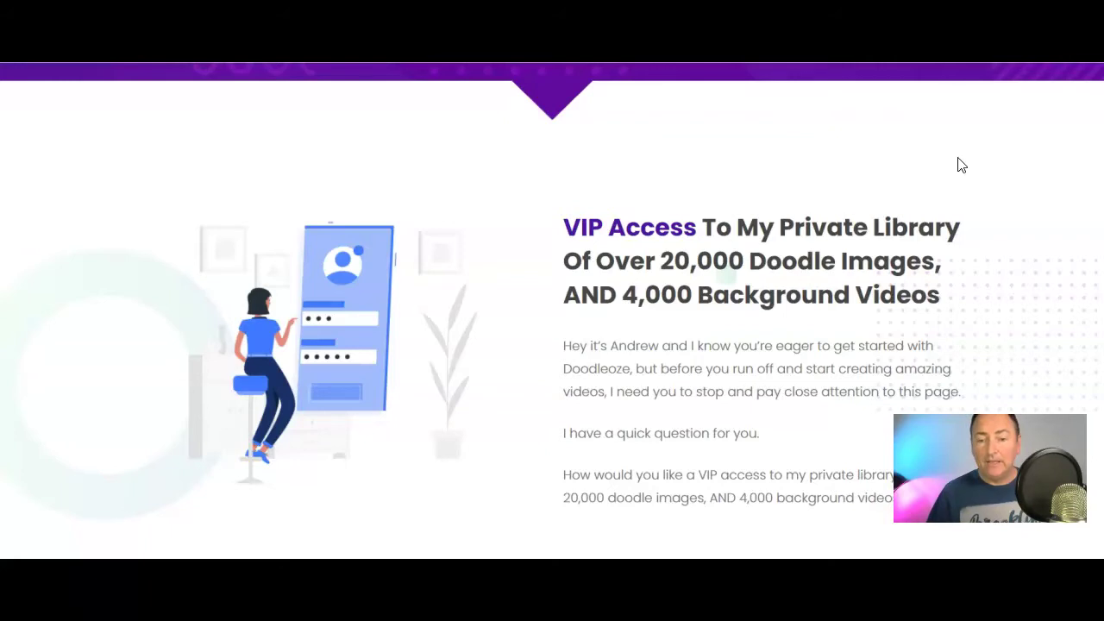
scroll(939, 150, down, 6)
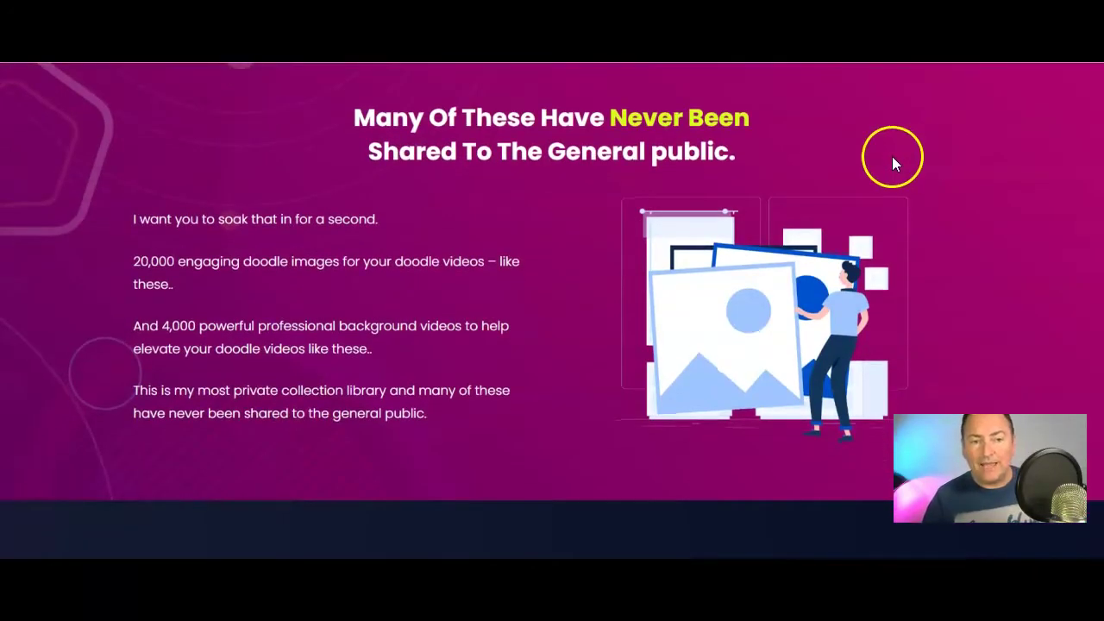
scroll(862, 173, up, 2)
scroll(604, 259, up, 1)
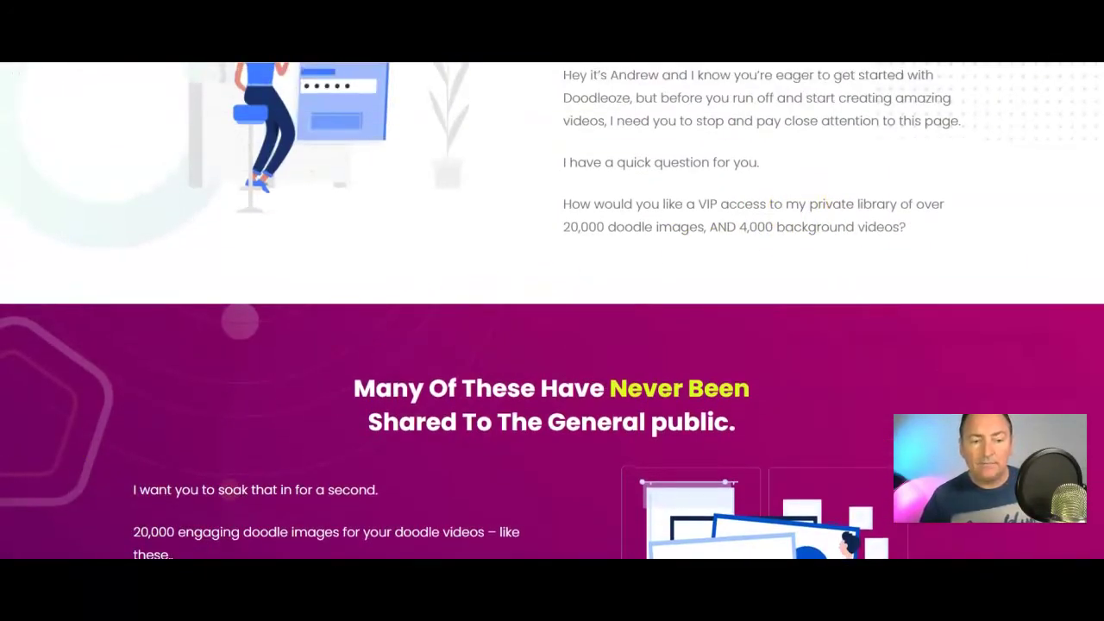
scroll(727, 294, up, 3)
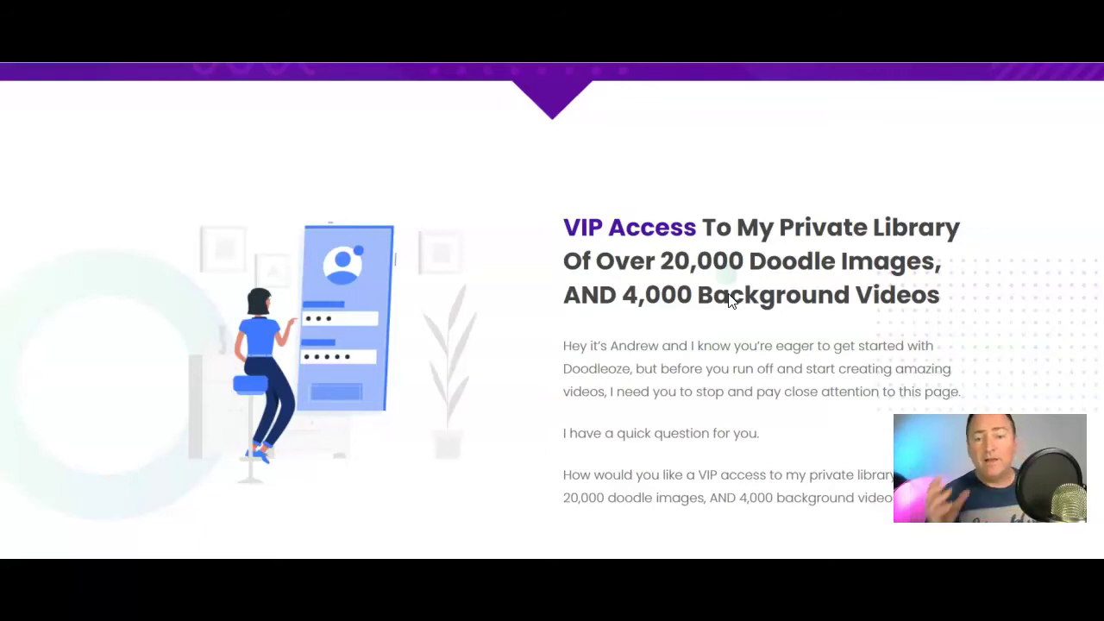
scroll(673, 291, down, 10)
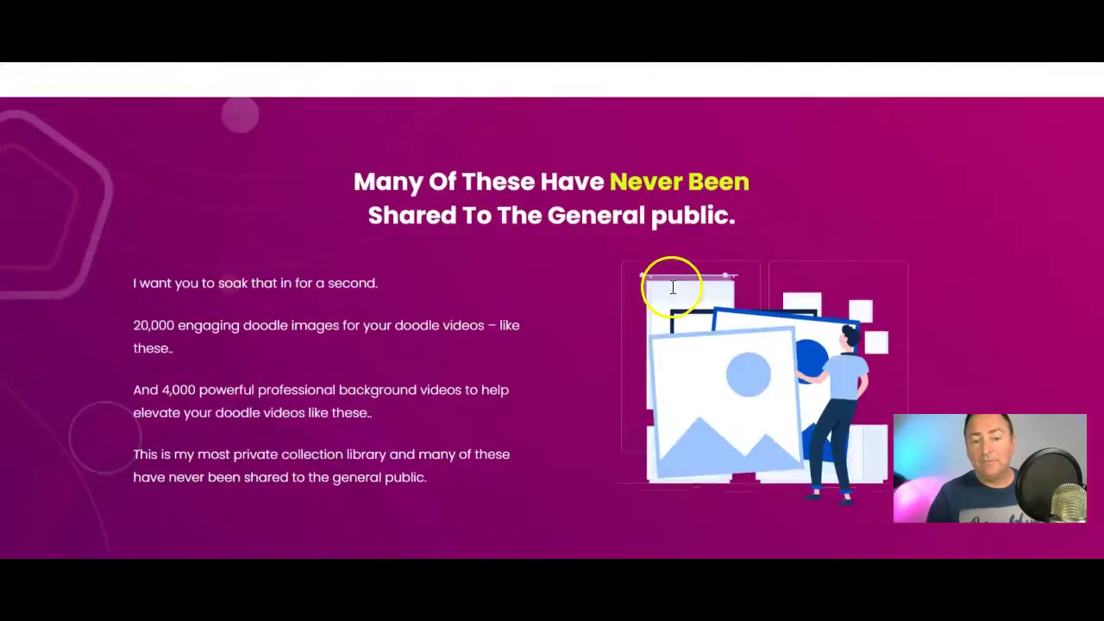
scroll(670, 286, down, 10)
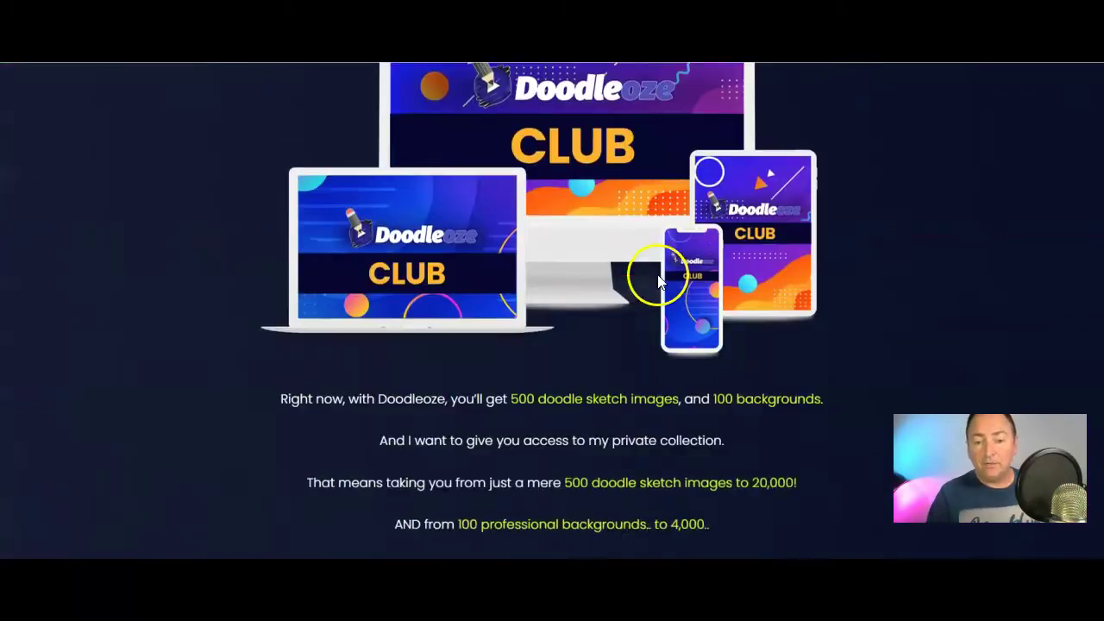
scroll(657, 270, down, 10)
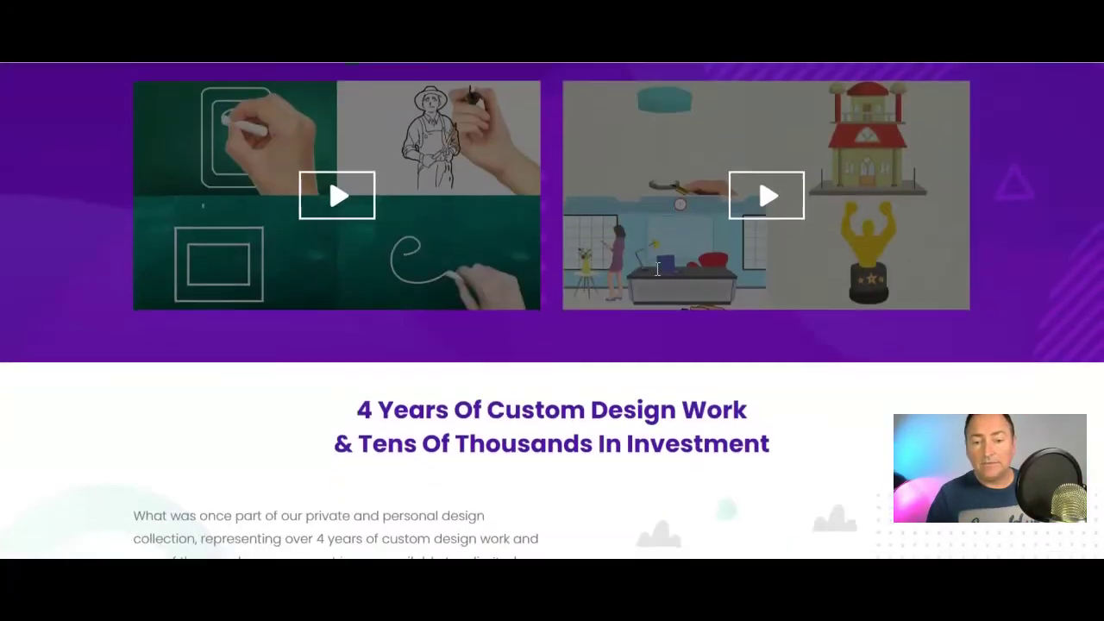
scroll(657, 269, down, 10)
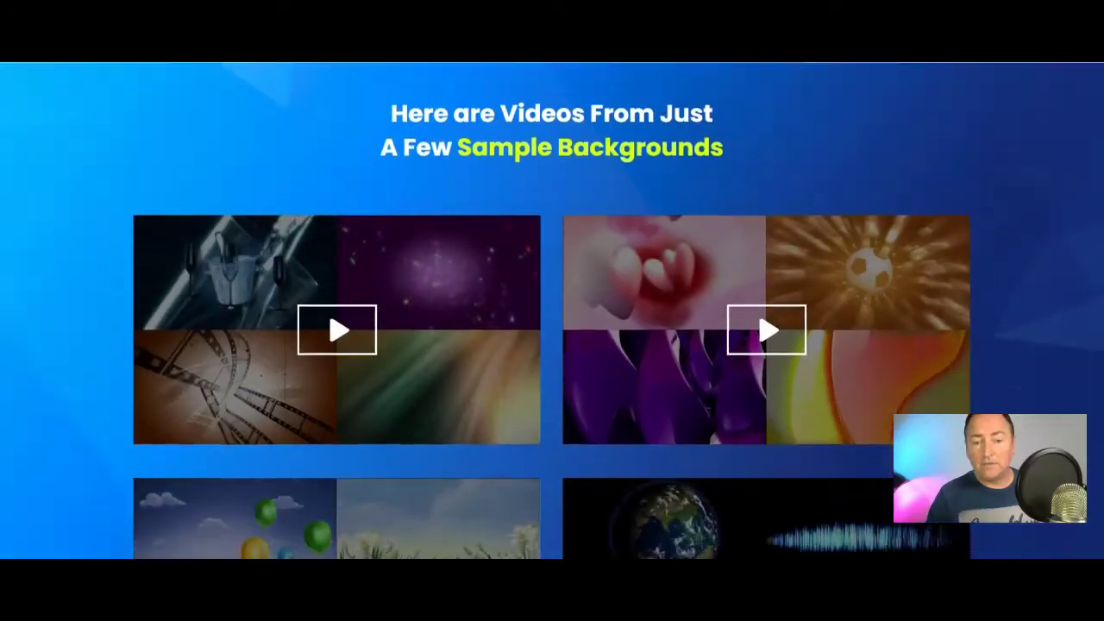
scroll(655, 274, down, 10)
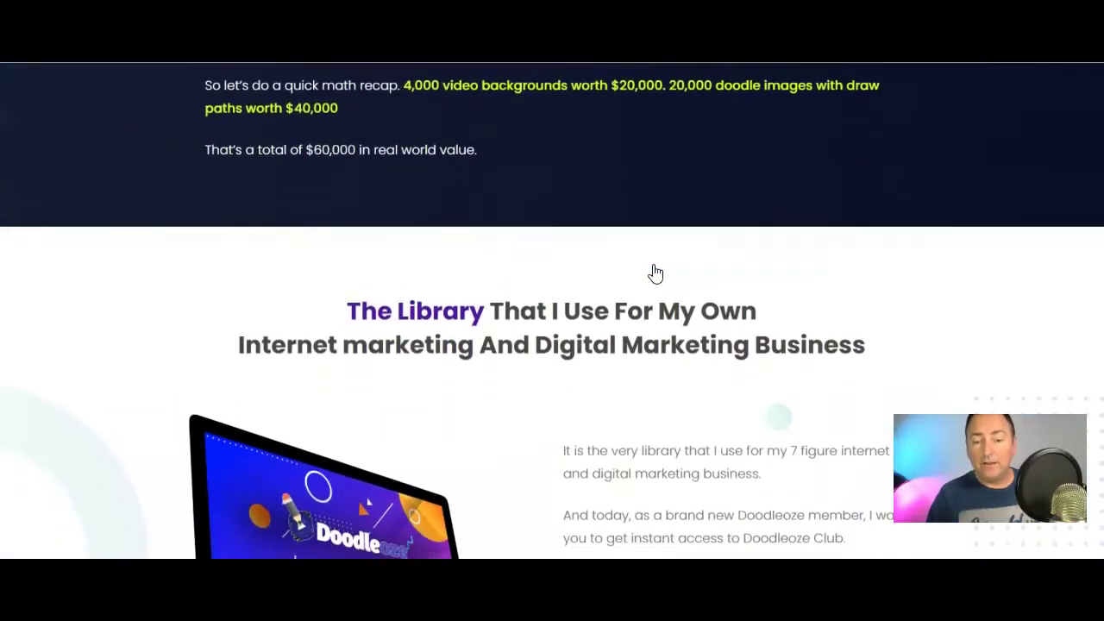
scroll(656, 273, down, 10)
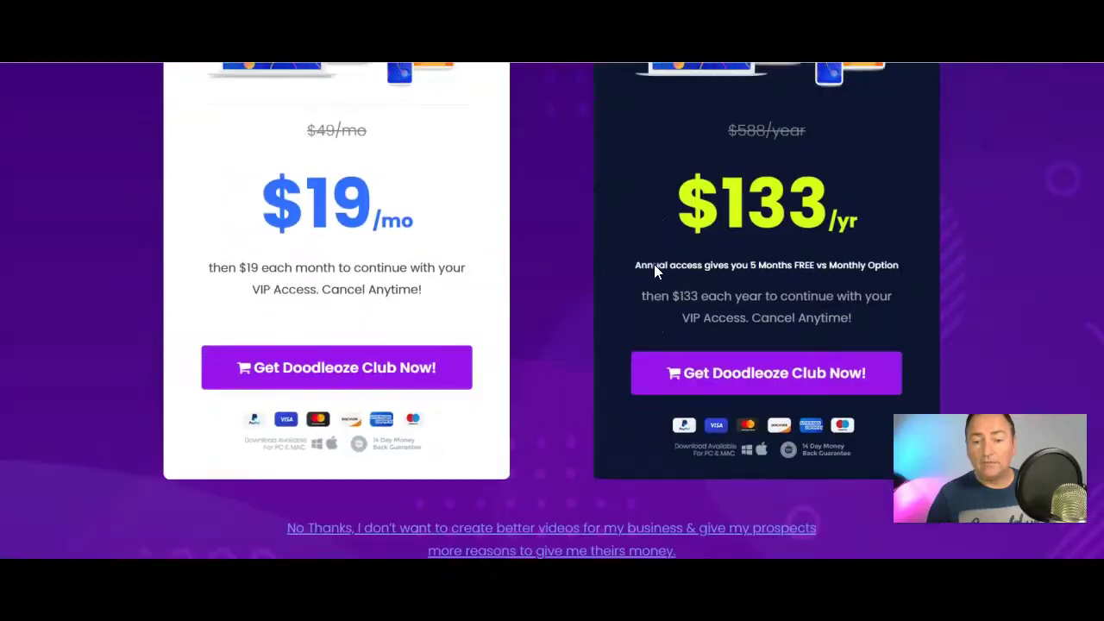
scroll(647, 266, up, 1)
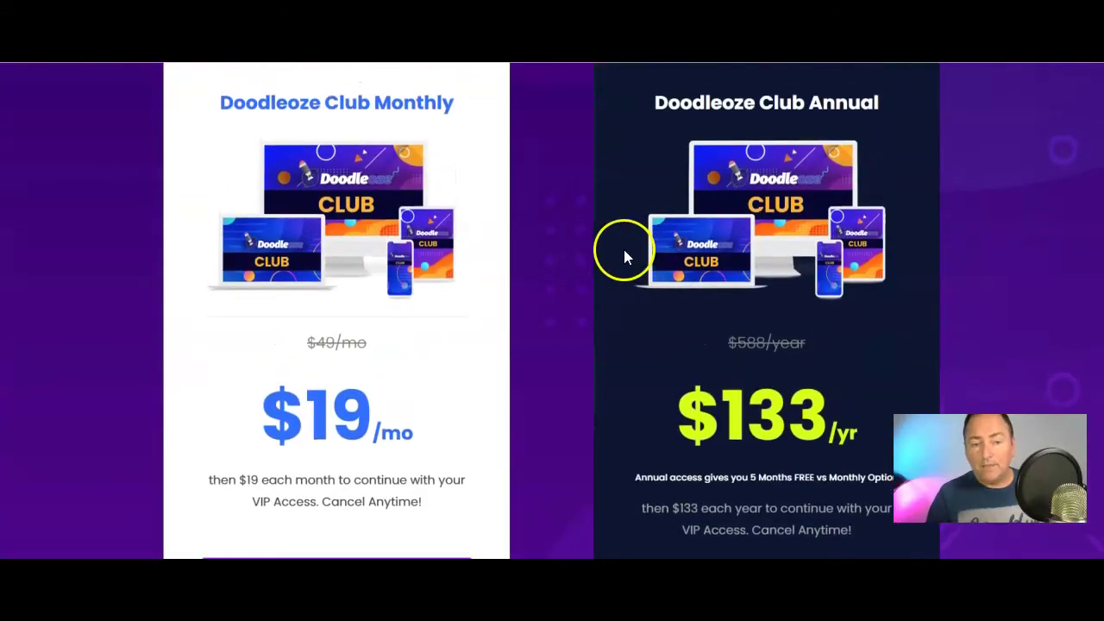
scroll(623, 249, down, 3)
scroll(431, 199, up, 3)
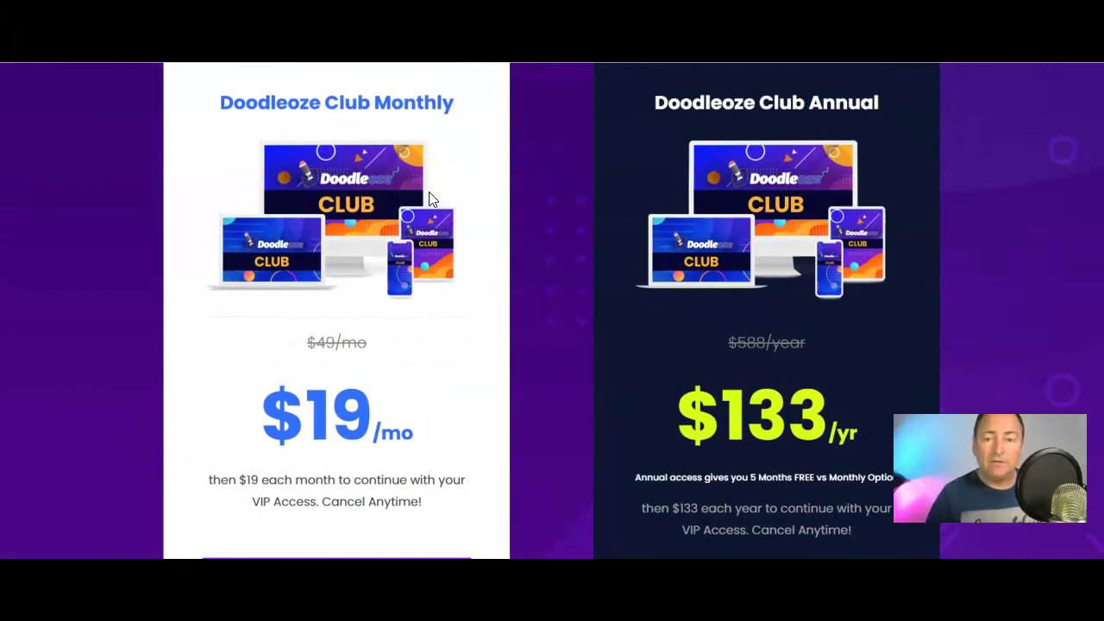
click(438, 203)
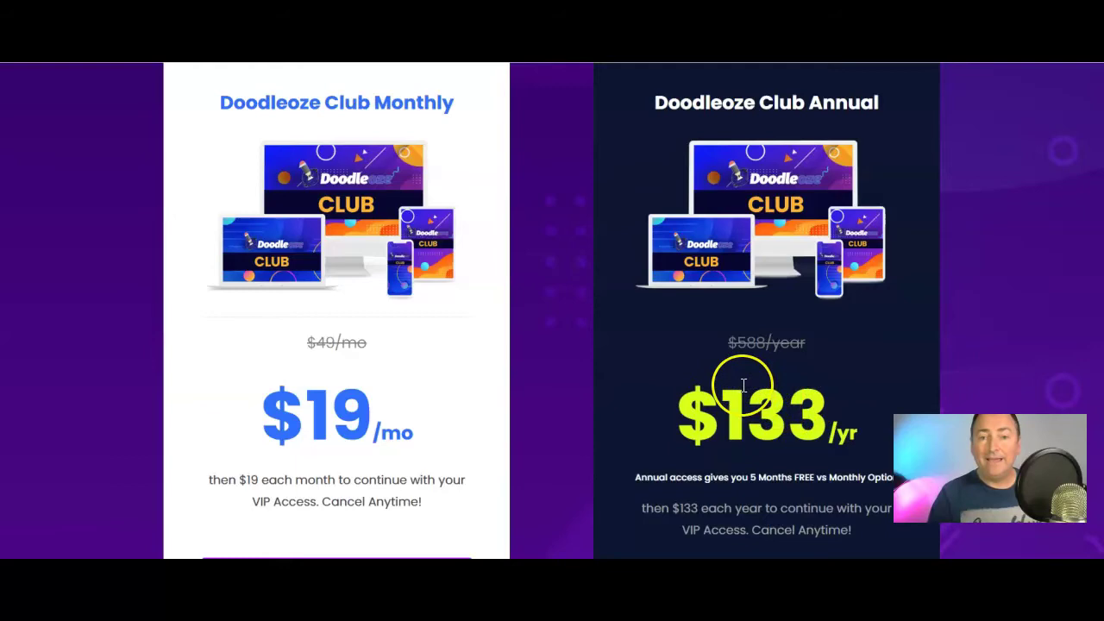
scroll(743, 385, down, 3)
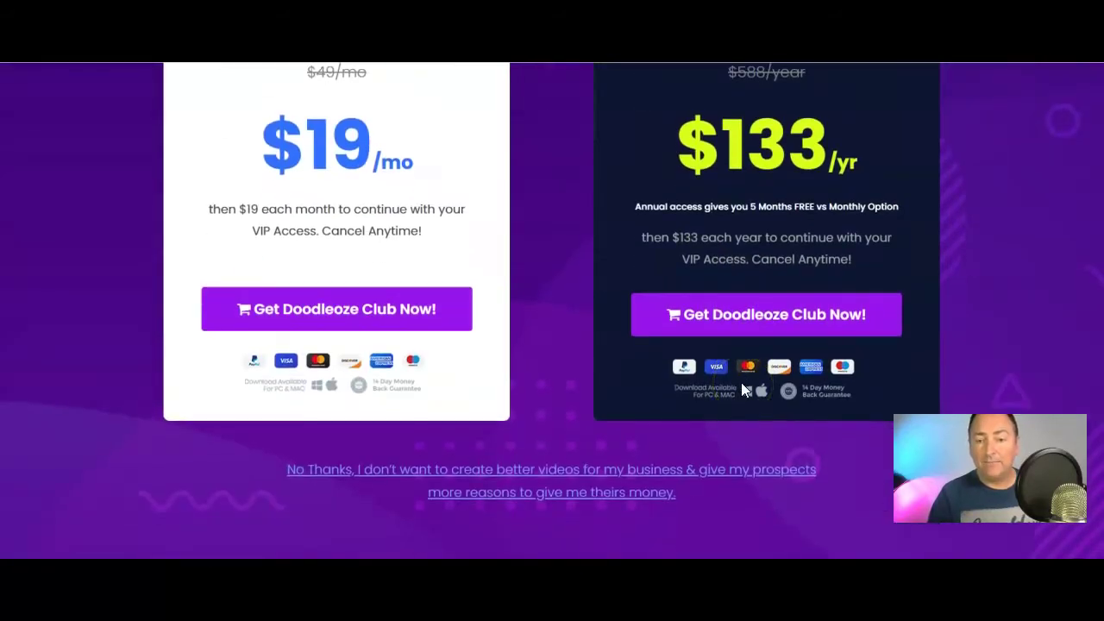
scroll(741, 382, up, 1)
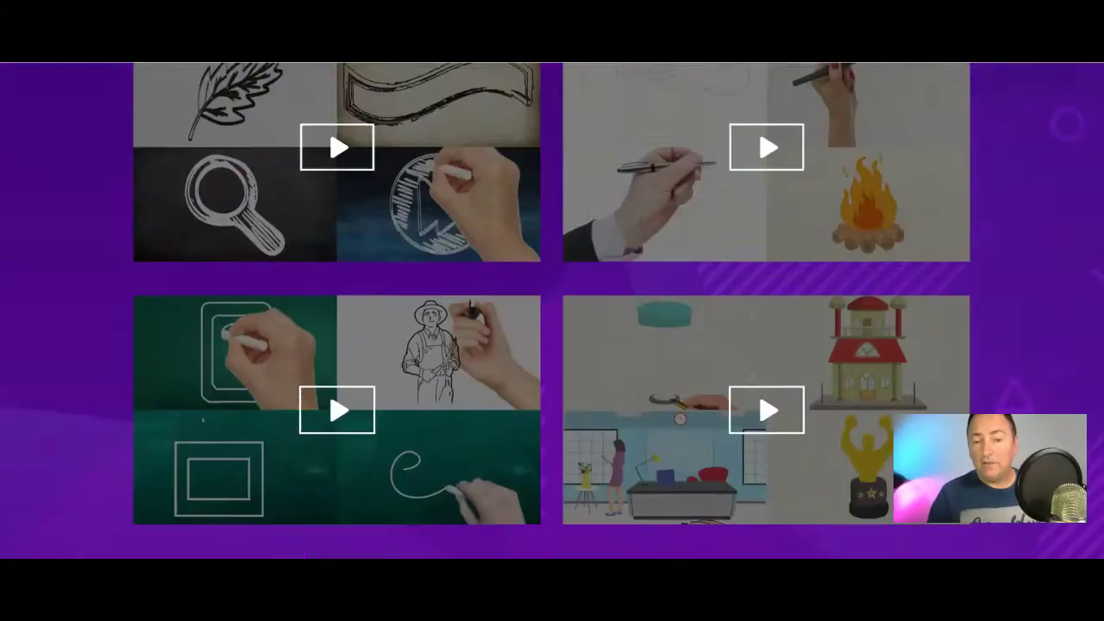
scroll(751, 372, up, 15)
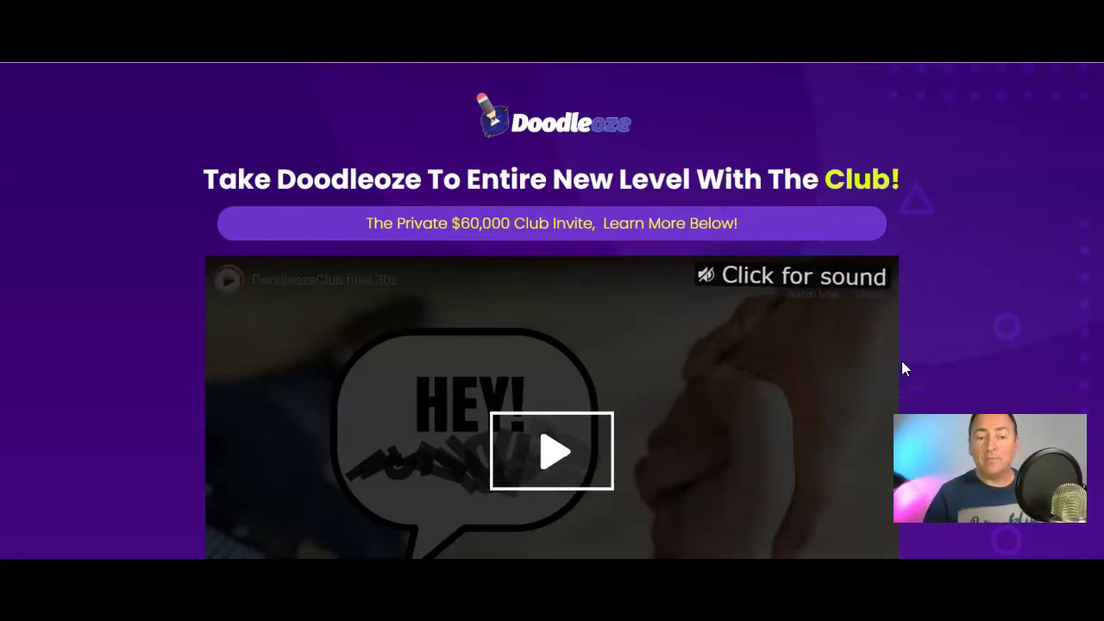
- Scroll through the Doodleoze Agency licence upgrade page
scroll(463, 246, down, 10)
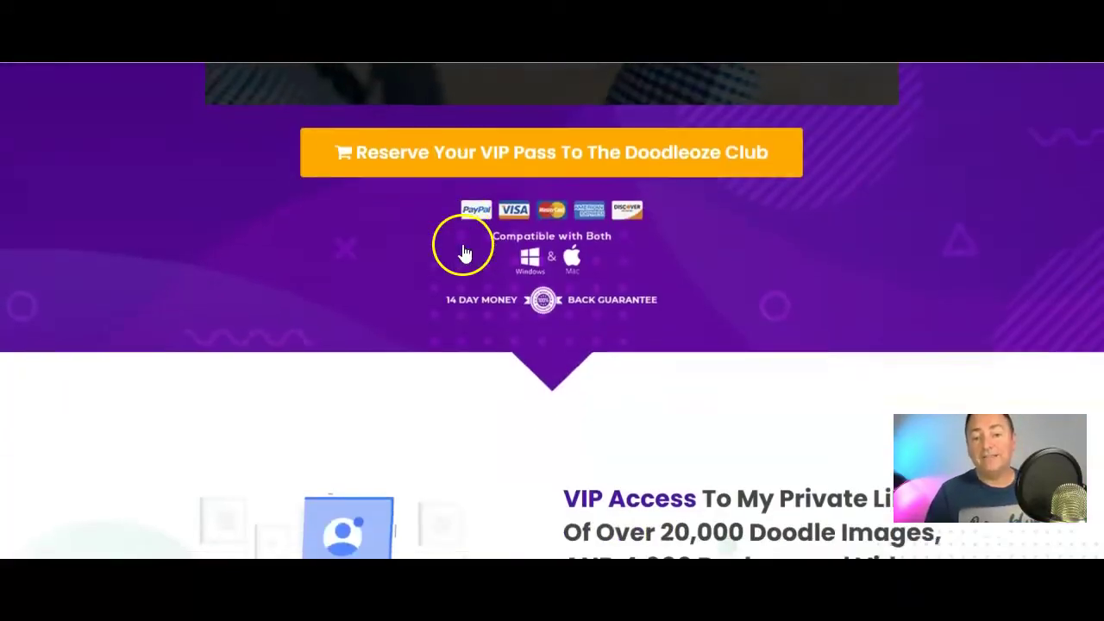
scroll(163, 487, down, 10)
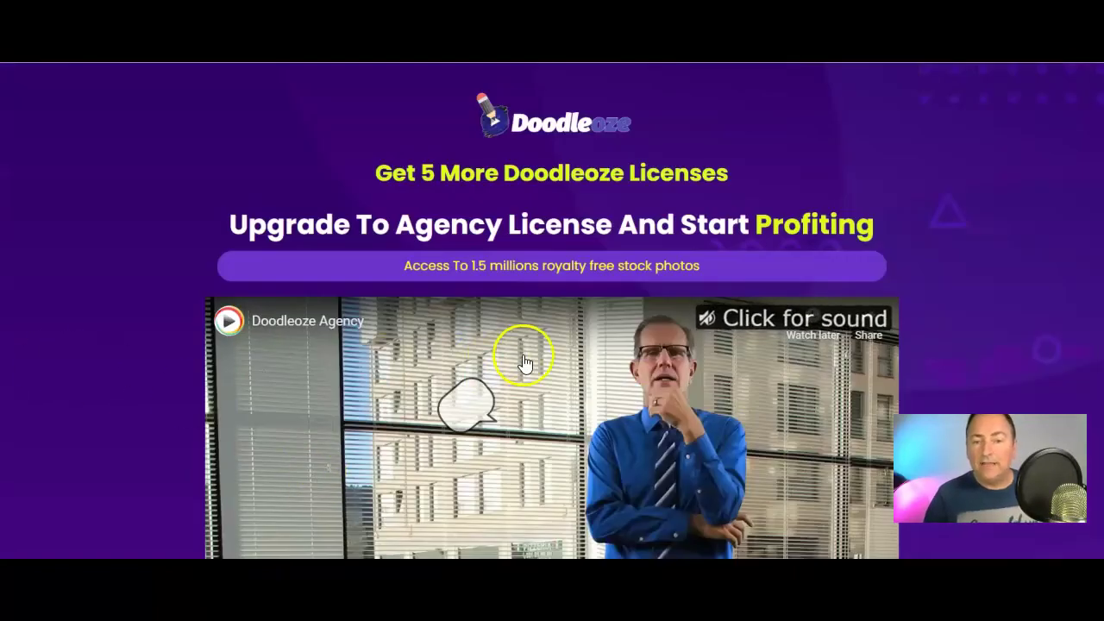
scroll(480, 369, down, 6)
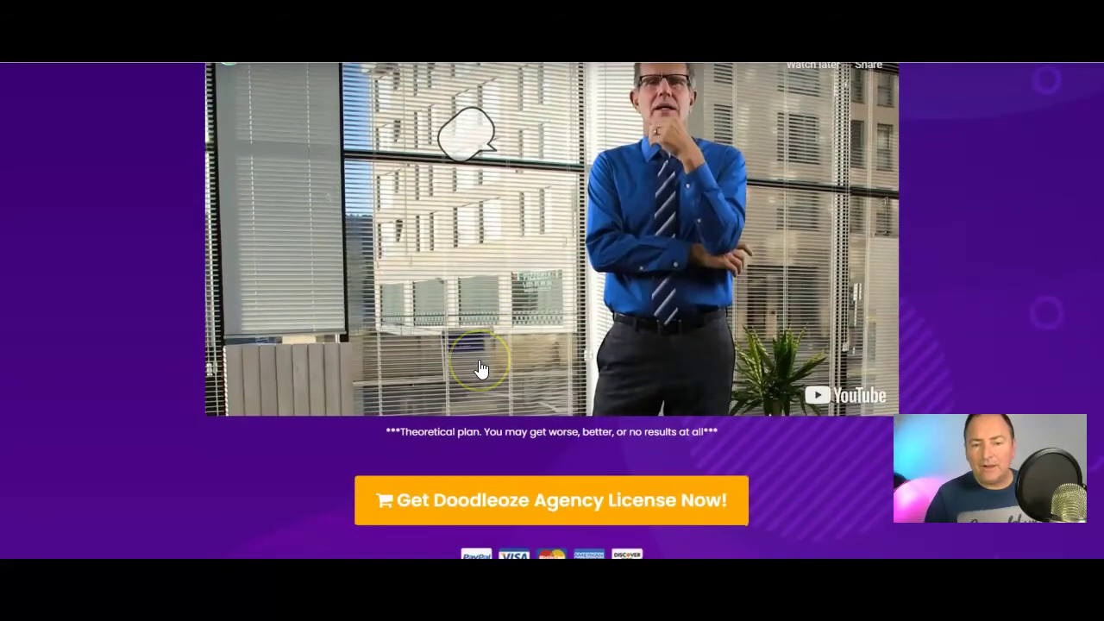
scroll(480, 362, up, 6)
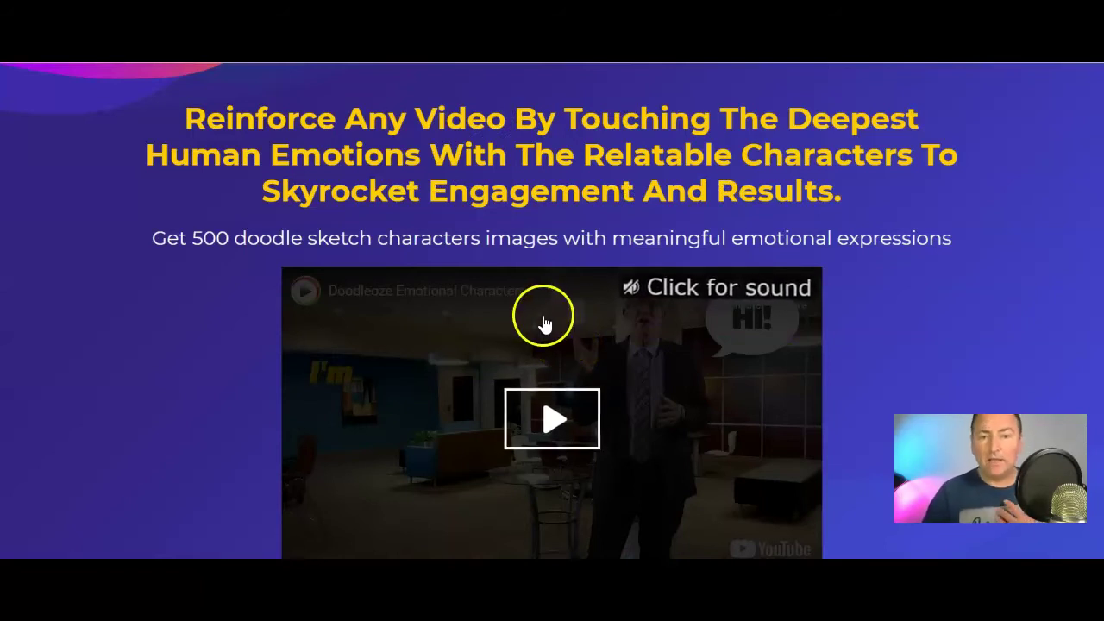
- Scroll the Emotional Characters page to its $47 Exclusive Offer, then continue to the Platinum Characters page
scroll(543, 325, down, 3)
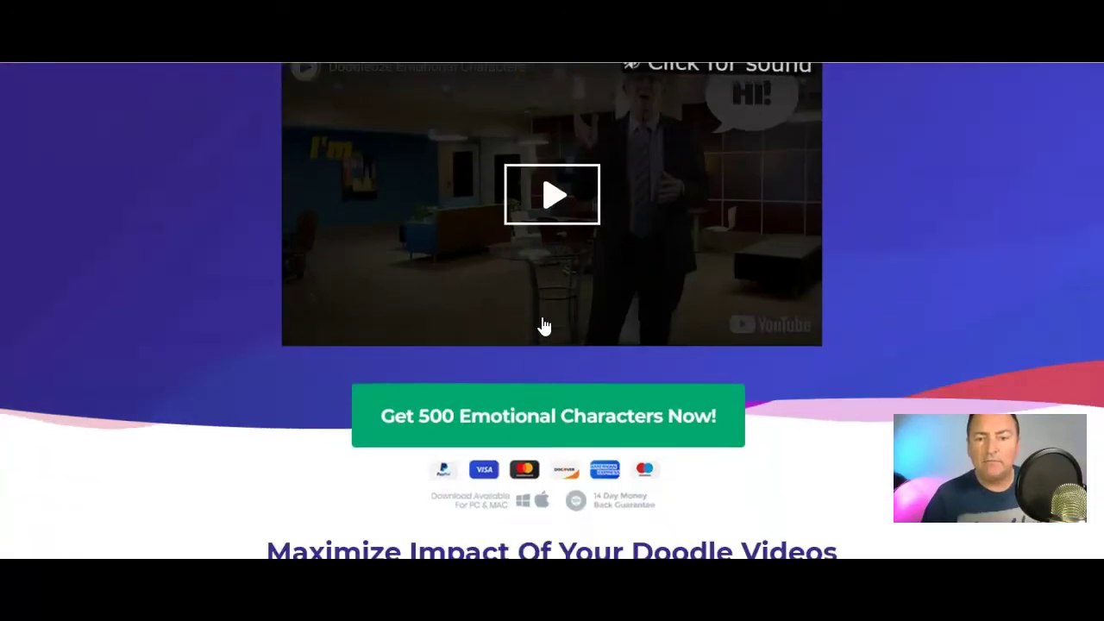
scroll(543, 325, down, 7)
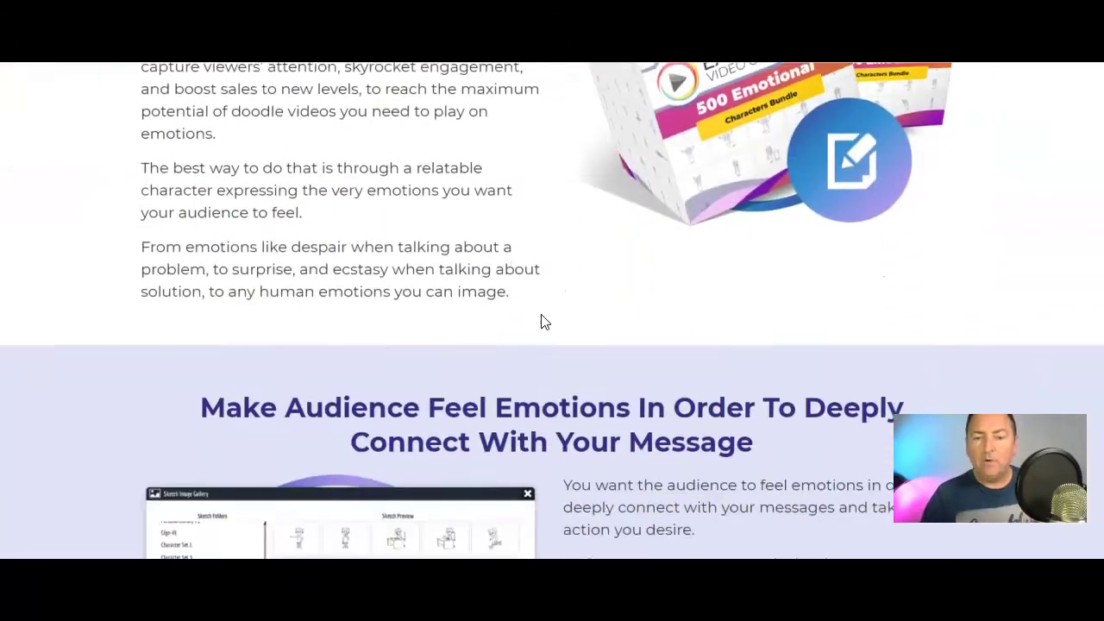
scroll(544, 322, down, 16)
scroll(542, 316, up, 3)
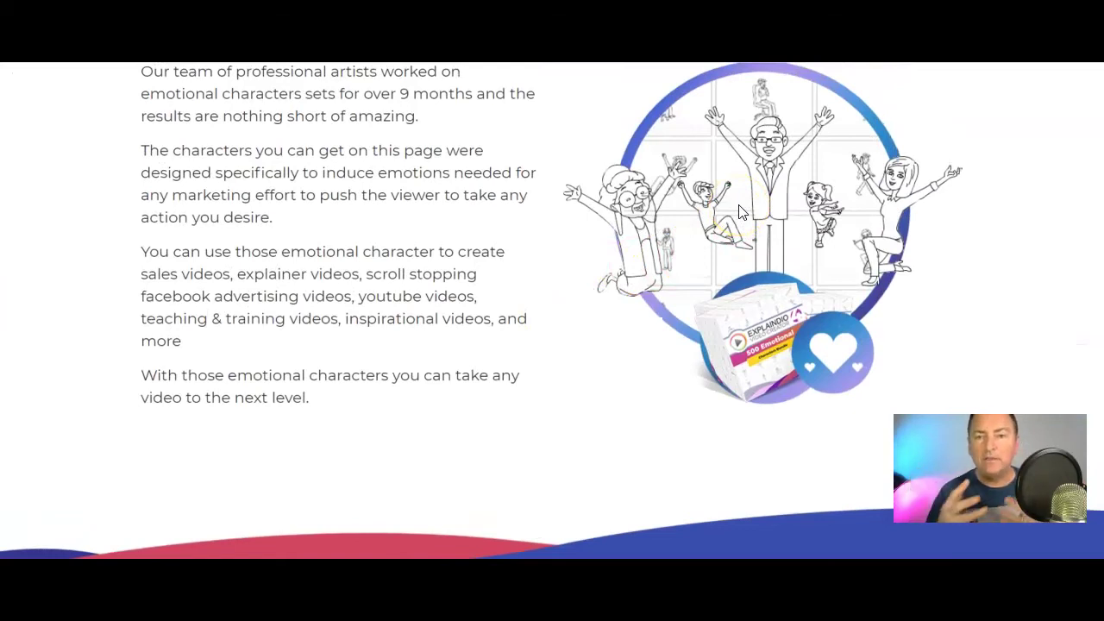
scroll(661, 250, down, 15)
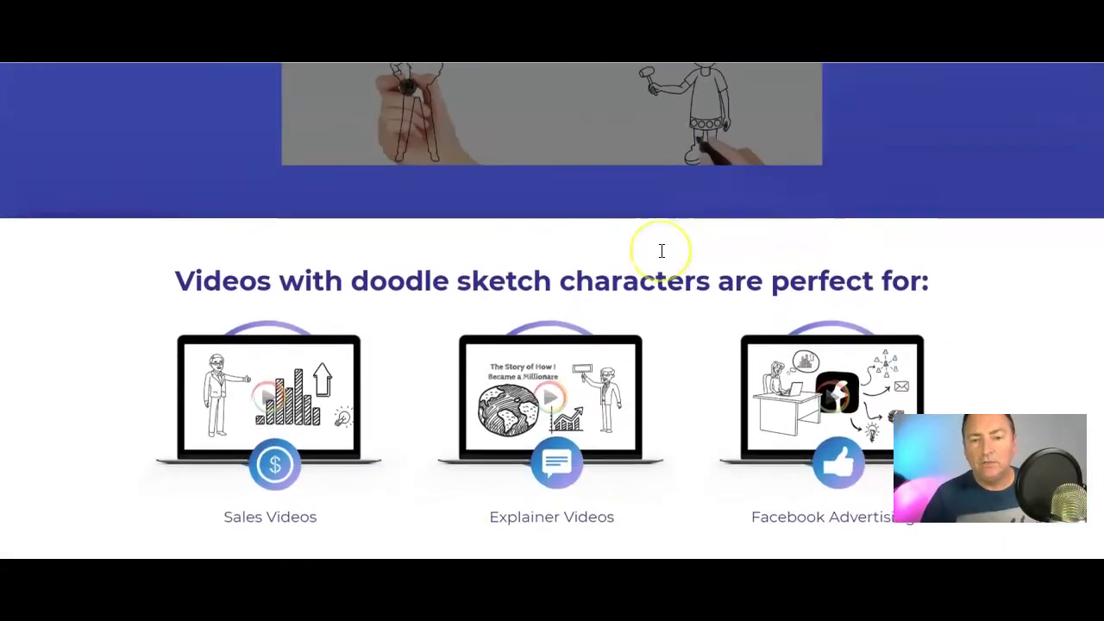
scroll(661, 250, down, 10)
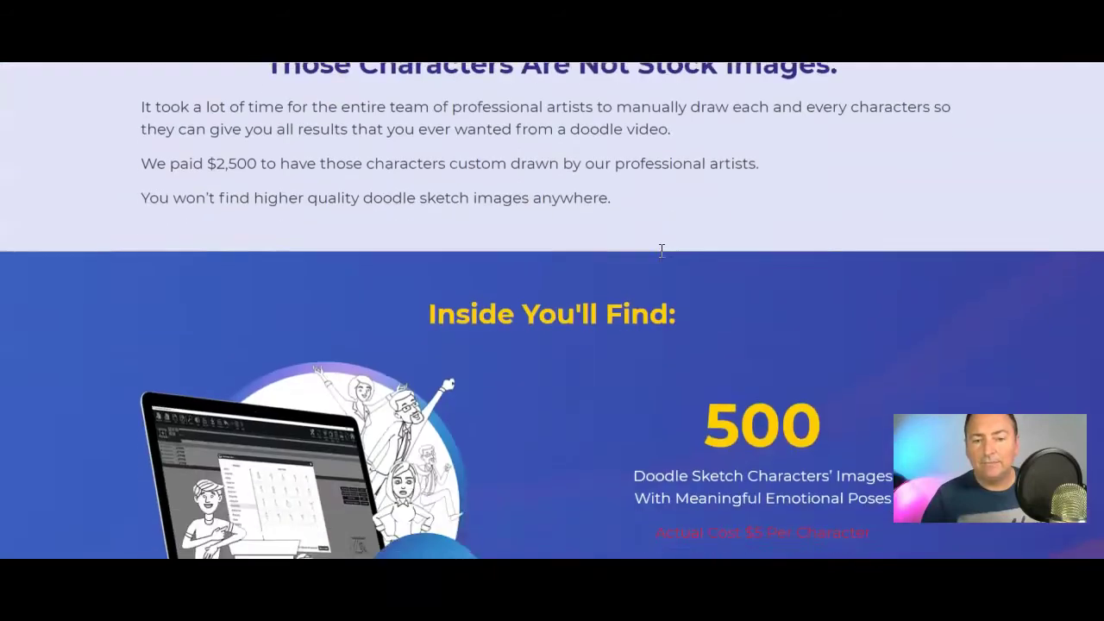
scroll(661, 250, down, 13)
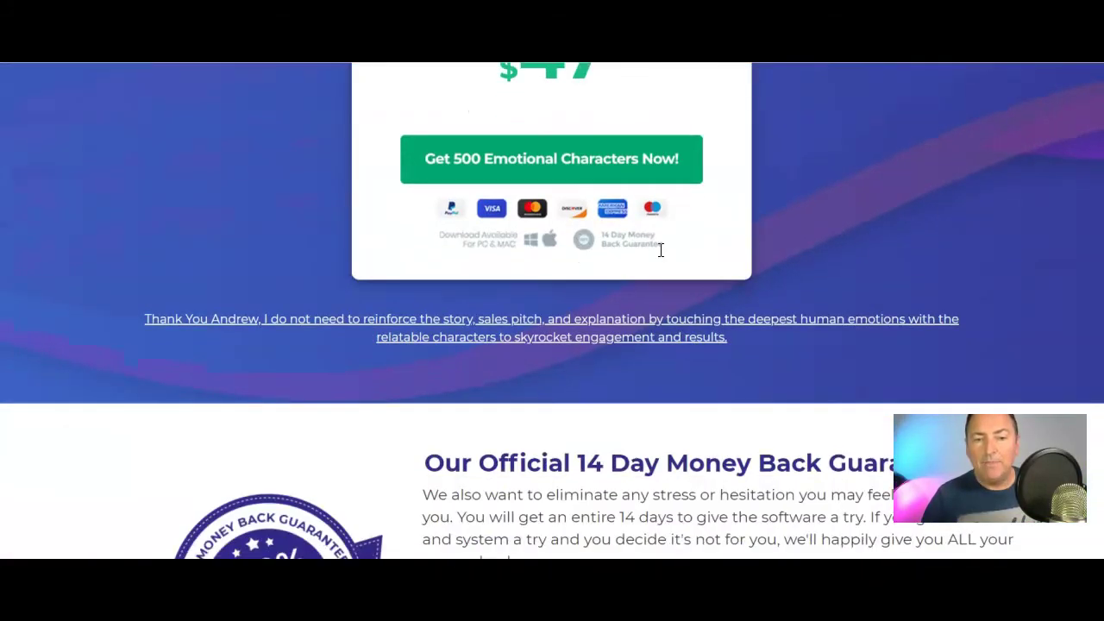
scroll(661, 250, up, 3)
click(636, 252)
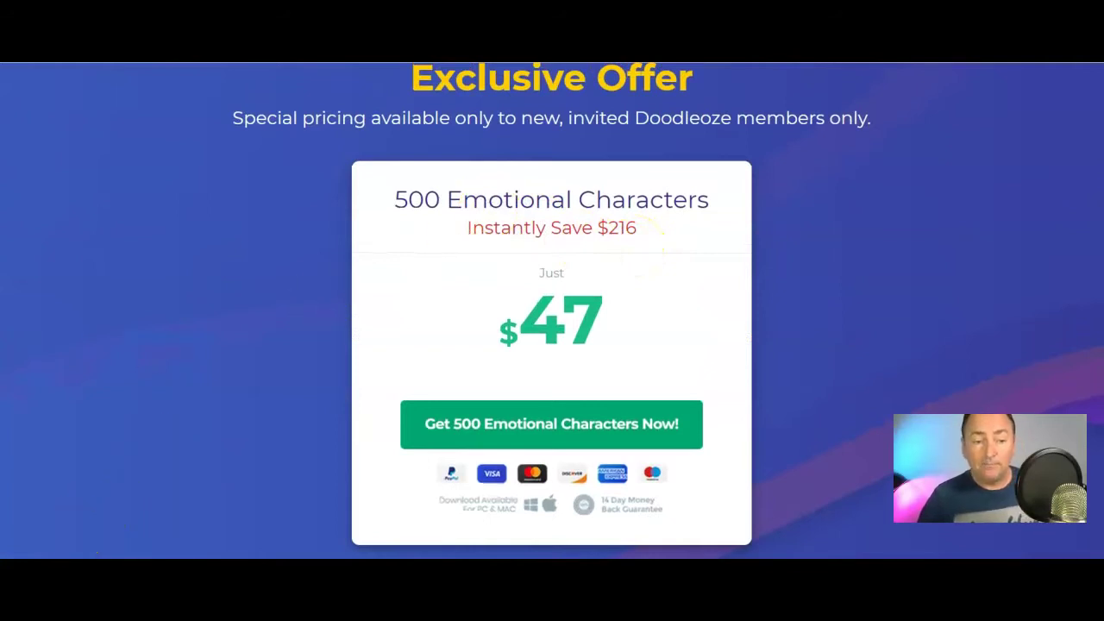
scroll(466, 282, up, 10)
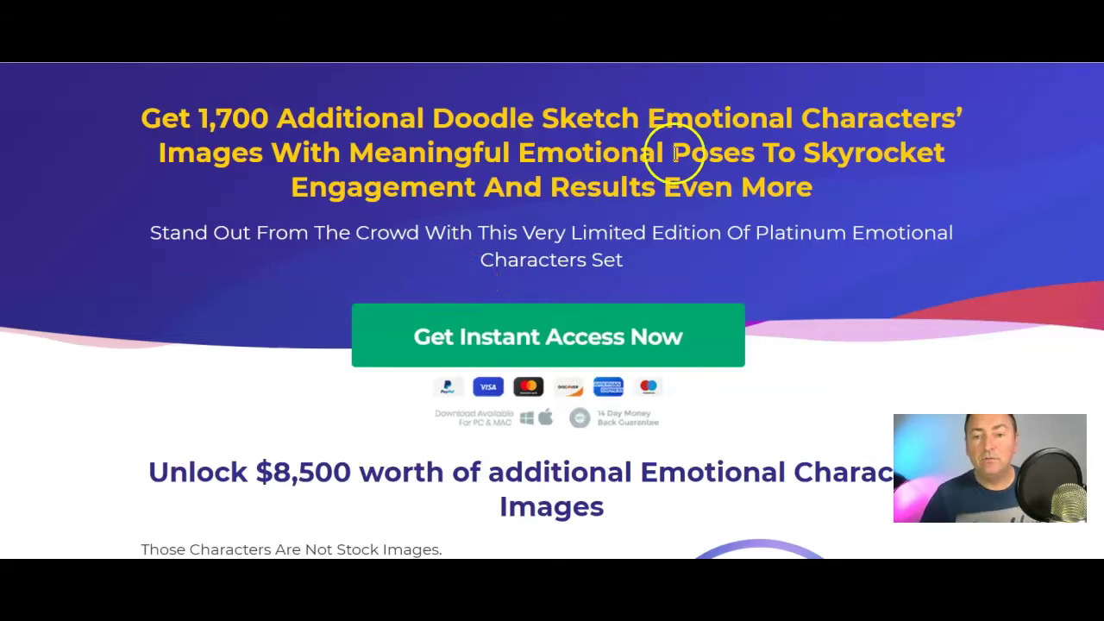
- Scroll down the Platinum page to the $8,500 cost box and the $77 offer
scroll(574, 176, down, 6)
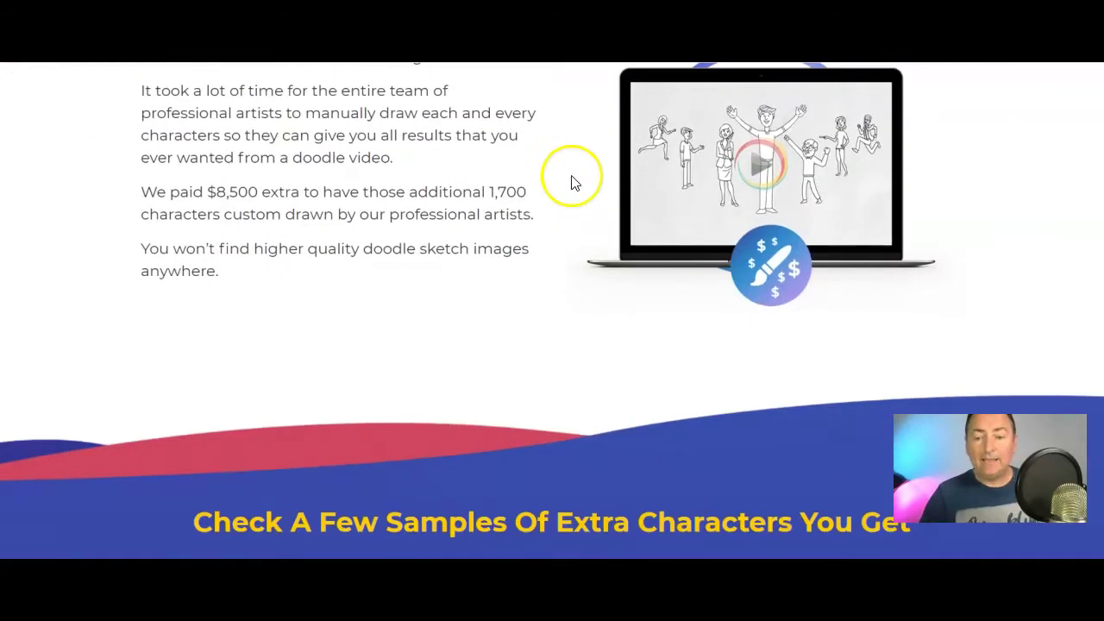
scroll(572, 181, down, 7)
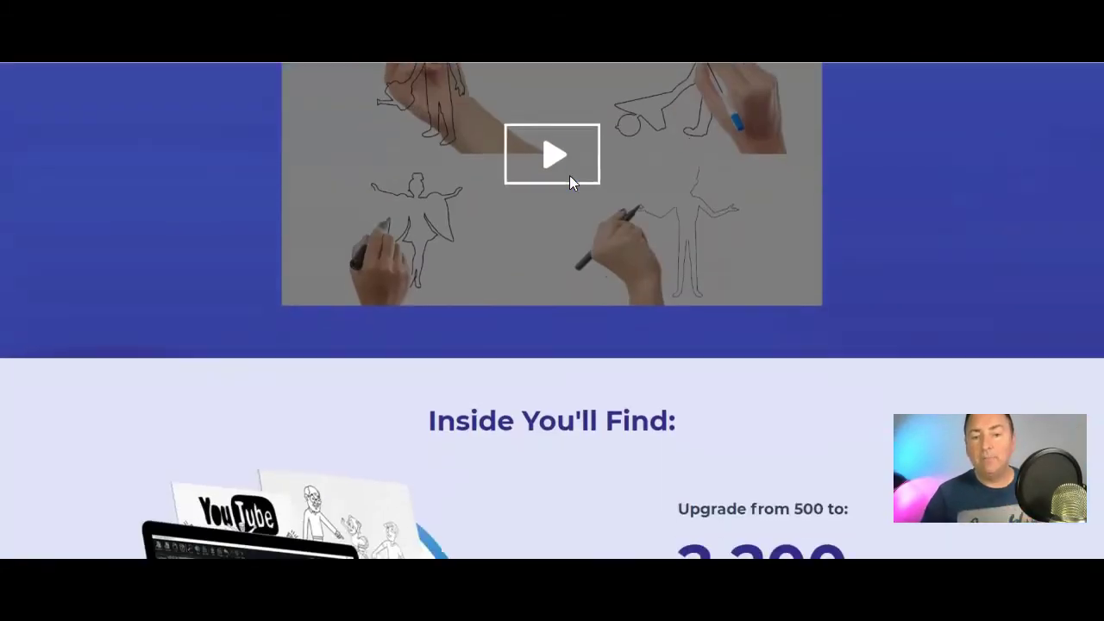
scroll(569, 175, down, 7)
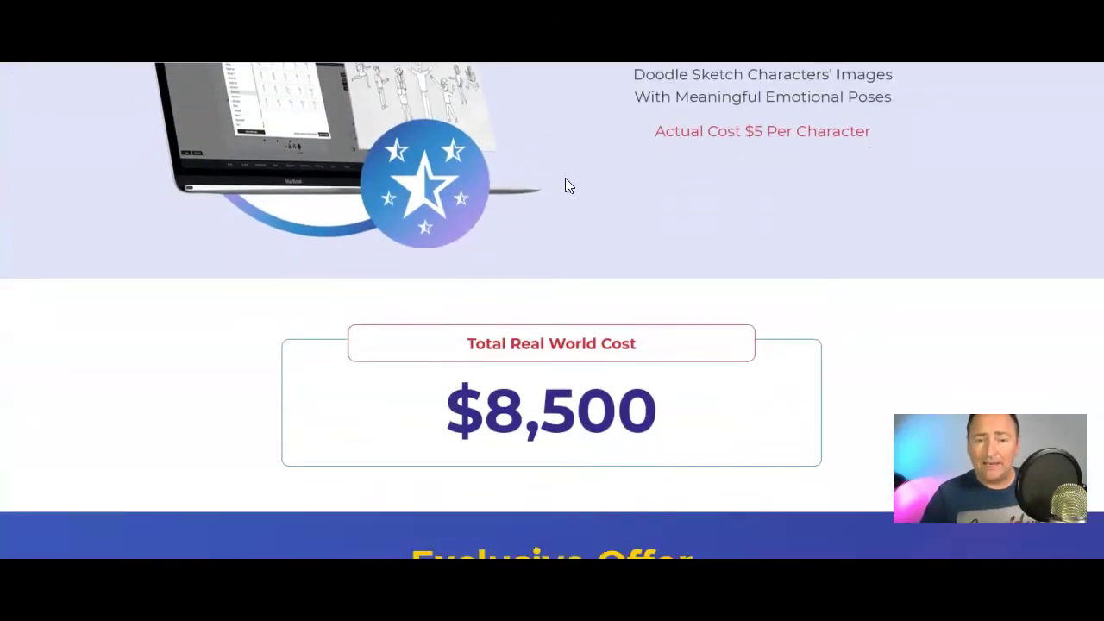
scroll(566, 177, down, 6)
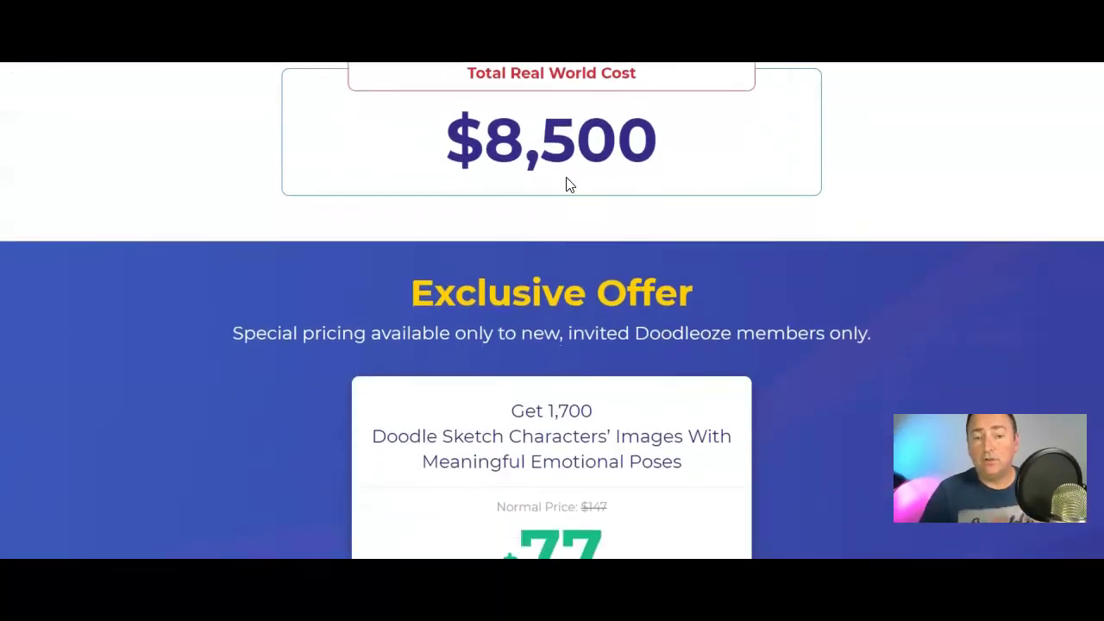
scroll(566, 178, up, 3)
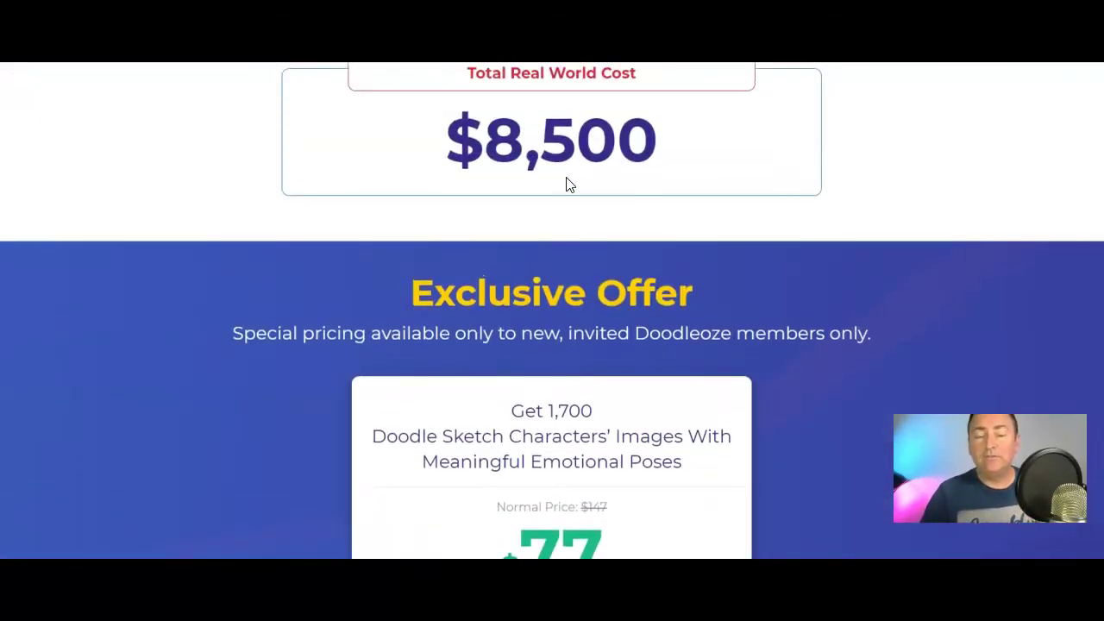
scroll(566, 184, down, 3)
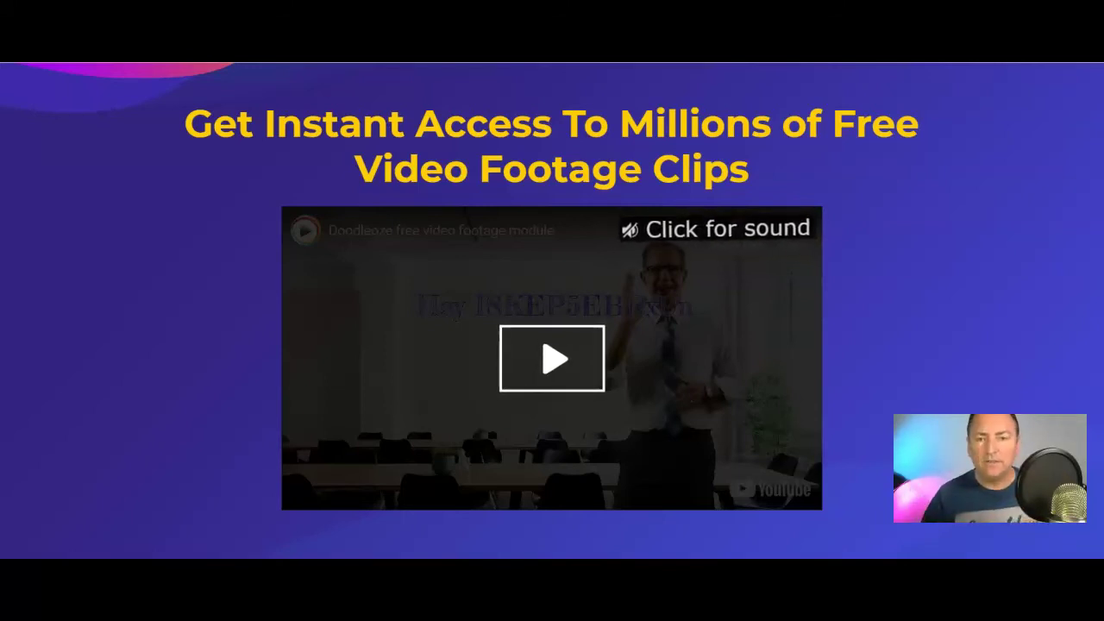
- Scroll the Free Footage page down to the $67 pricing card, past 'Truly An Amazing Deal' at $297
scroll(443, 456, down, 13)
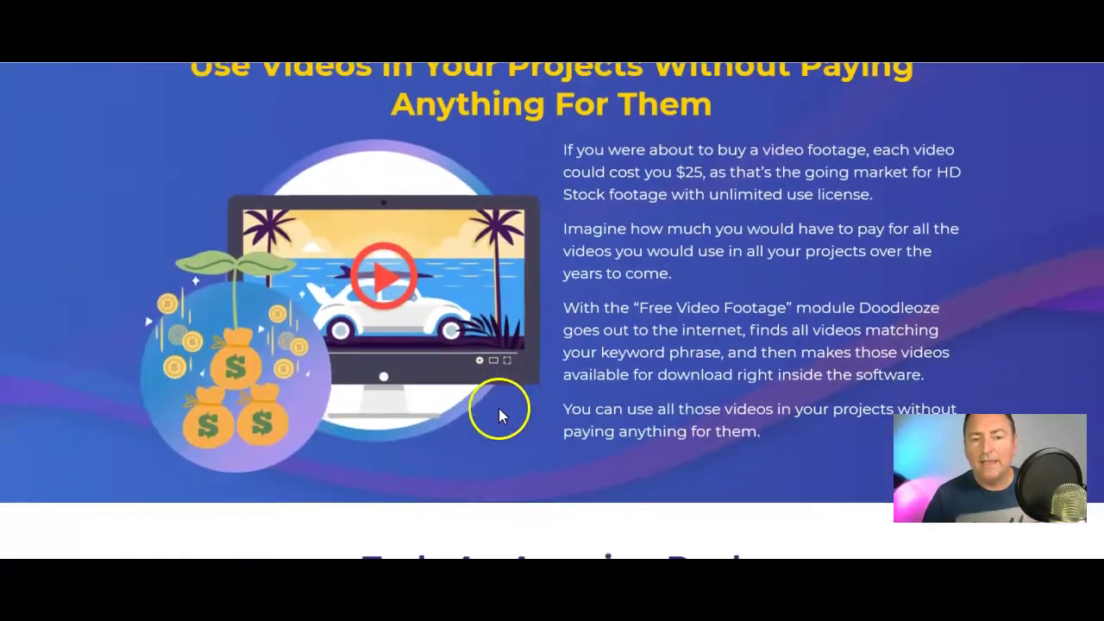
scroll(497, 412, down, 13)
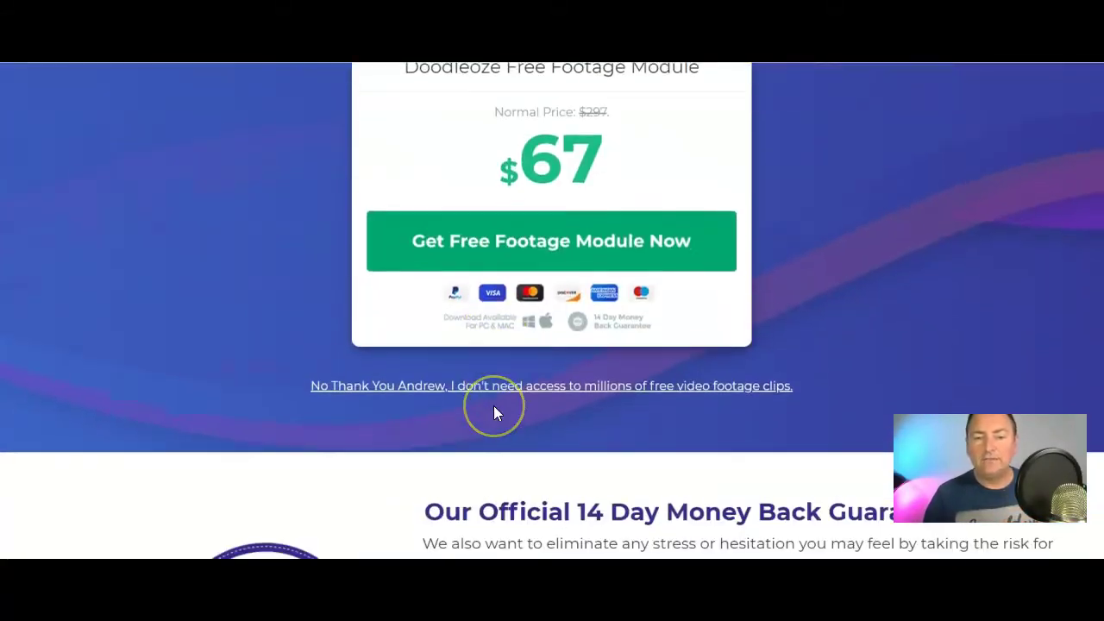
scroll(494, 412, down, 6)
scroll(494, 412, up, 12)
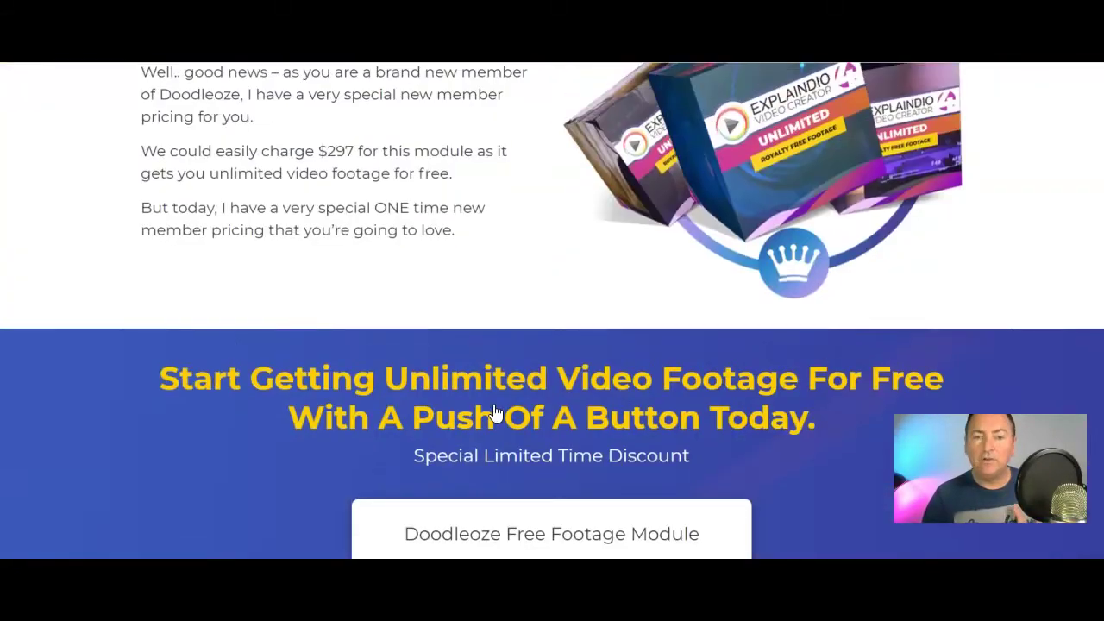
scroll(496, 412, up, 3)
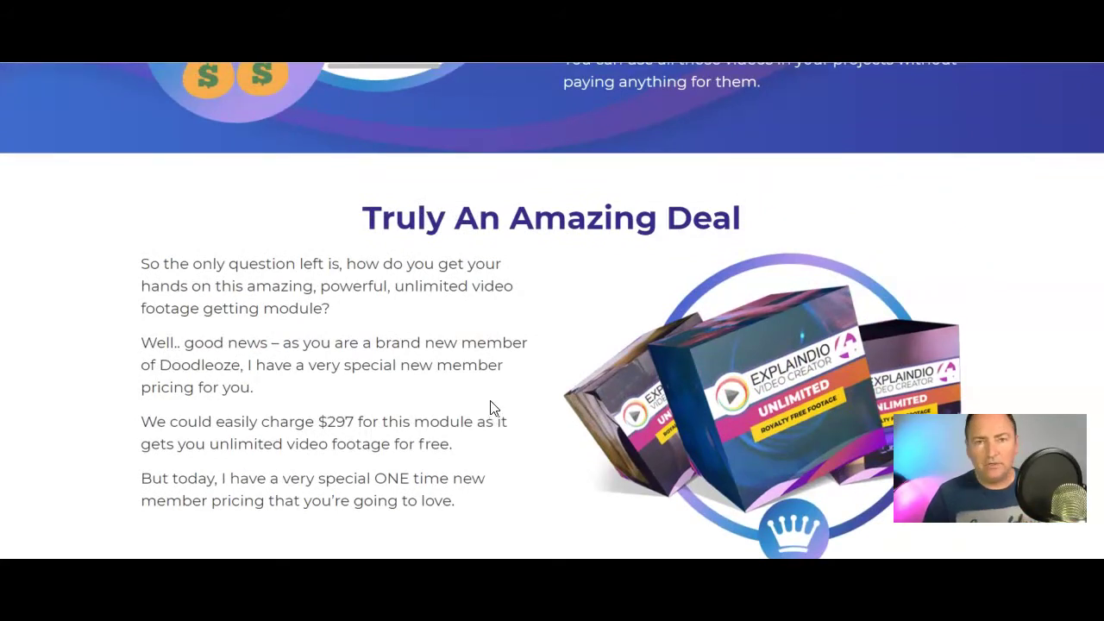
scroll(493, 407, down, 5)
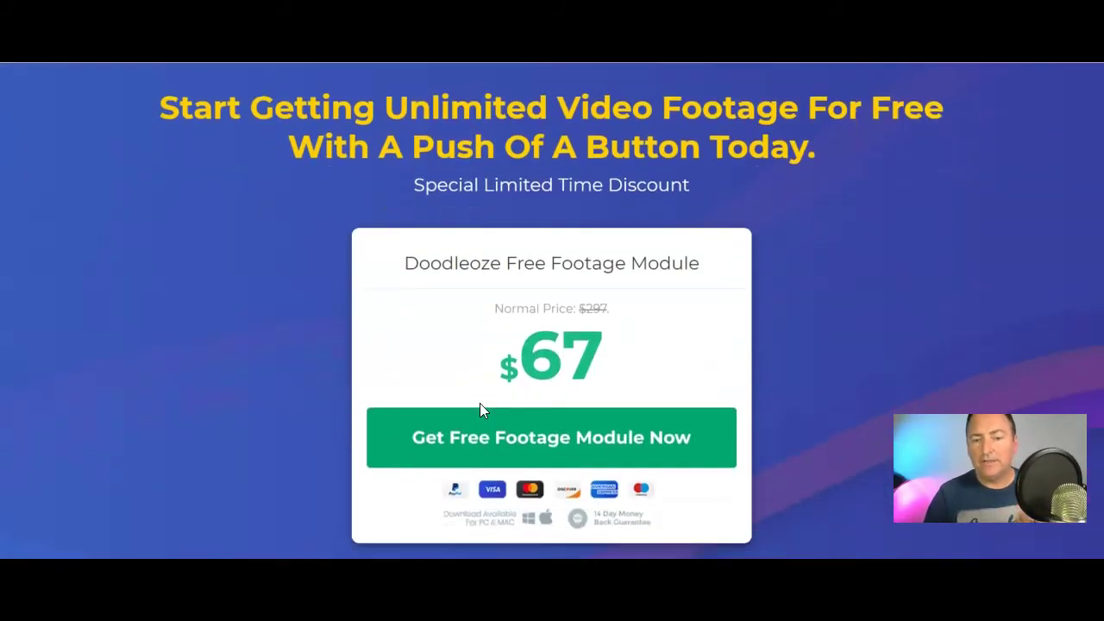